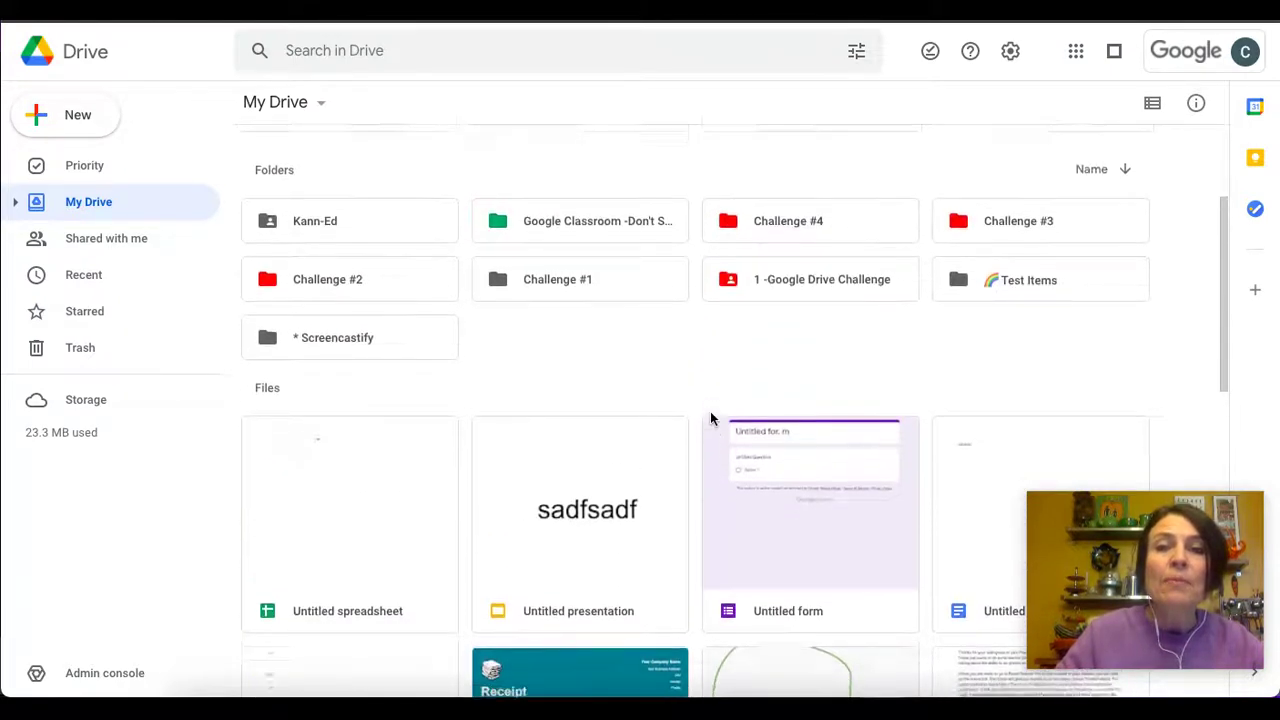
# Switch My Drive from grid to list view and look over the listed folders with their owners and modification dates
pyautogui.scroll(-1, 710, 418)
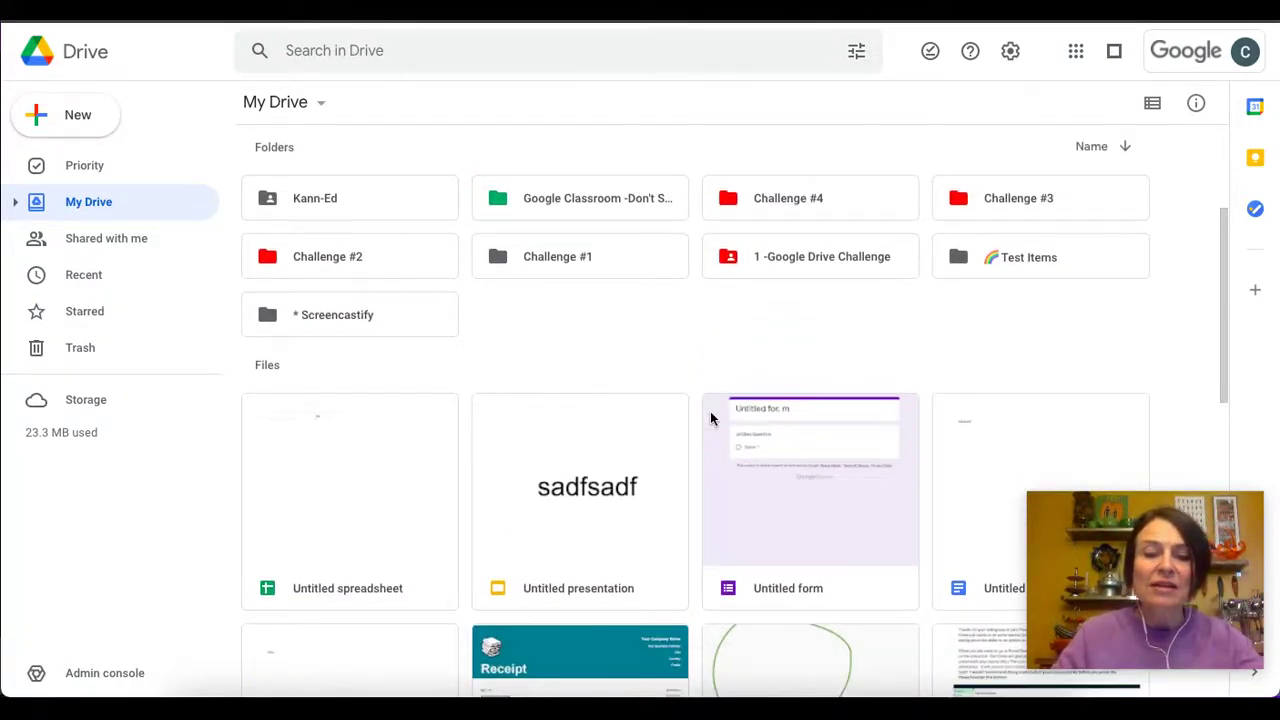
pyautogui.press('v')
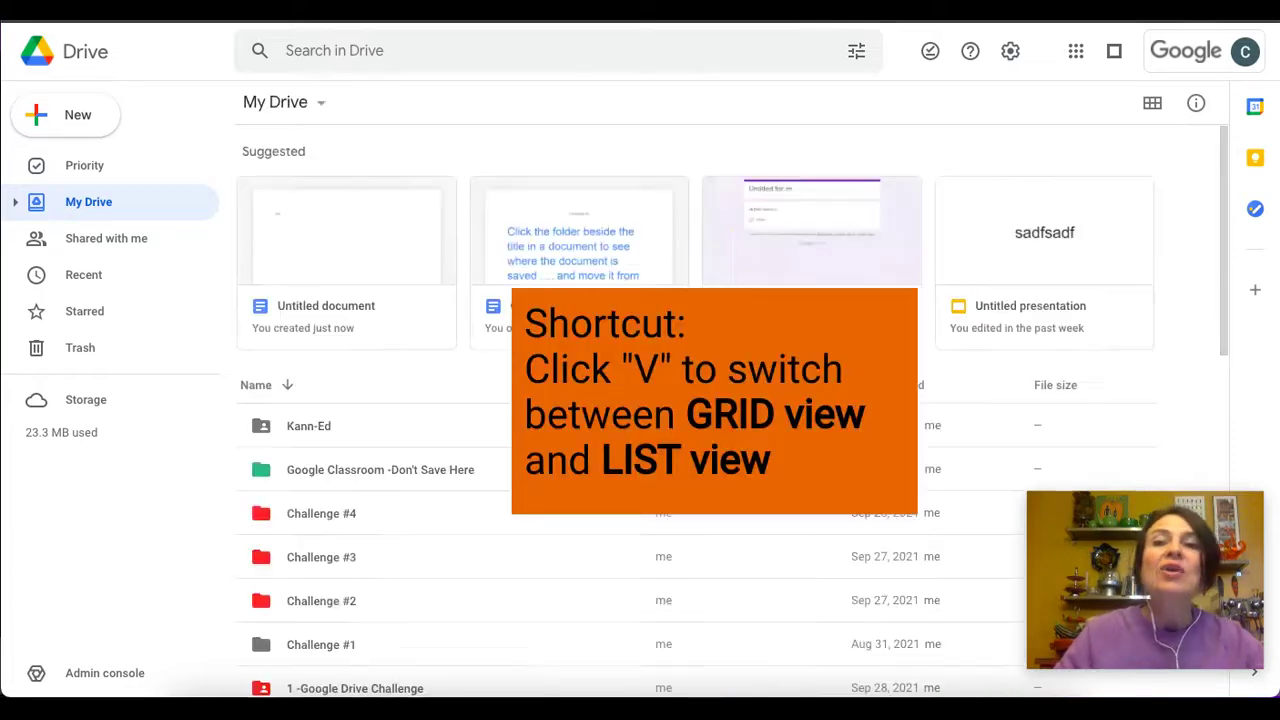
pyautogui.scroll(-4, 695, 410)
pyautogui.scroll(1, 695, 410)
pyautogui.scroll(1, 695, 410)
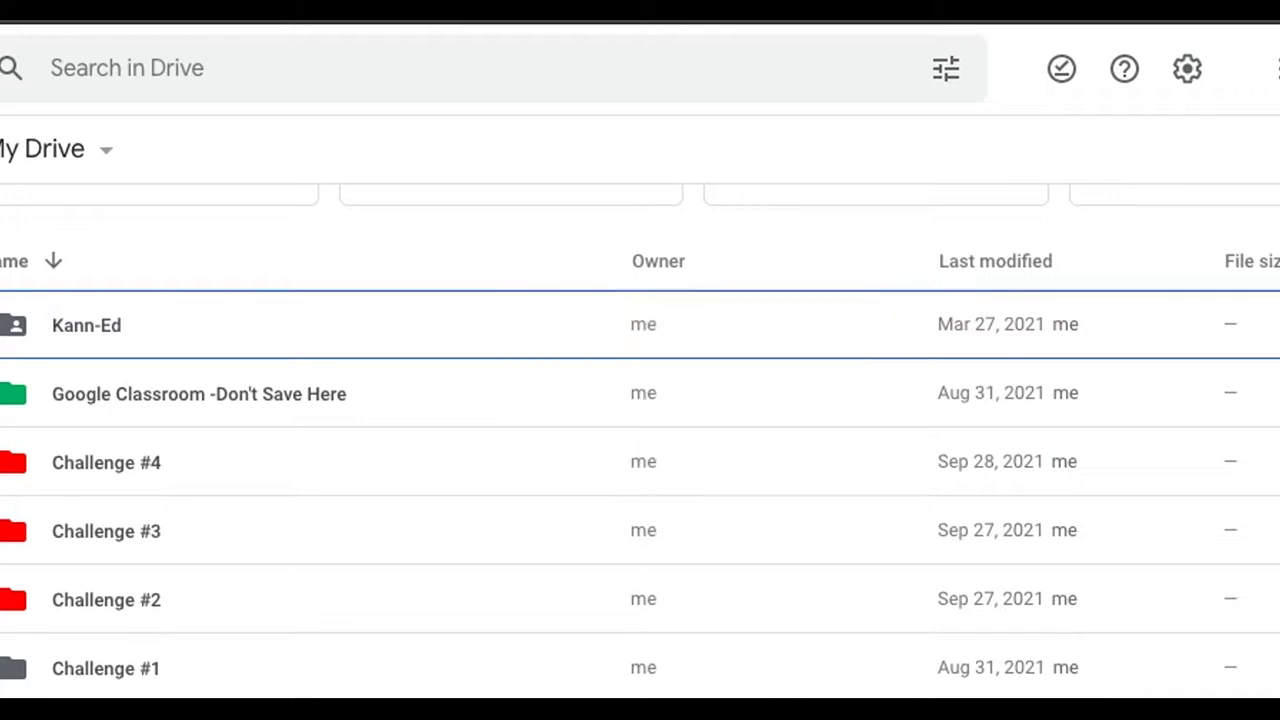
pyautogui.scroll(-1, 640, 450)
pyautogui.scroll(3, 640, 450)
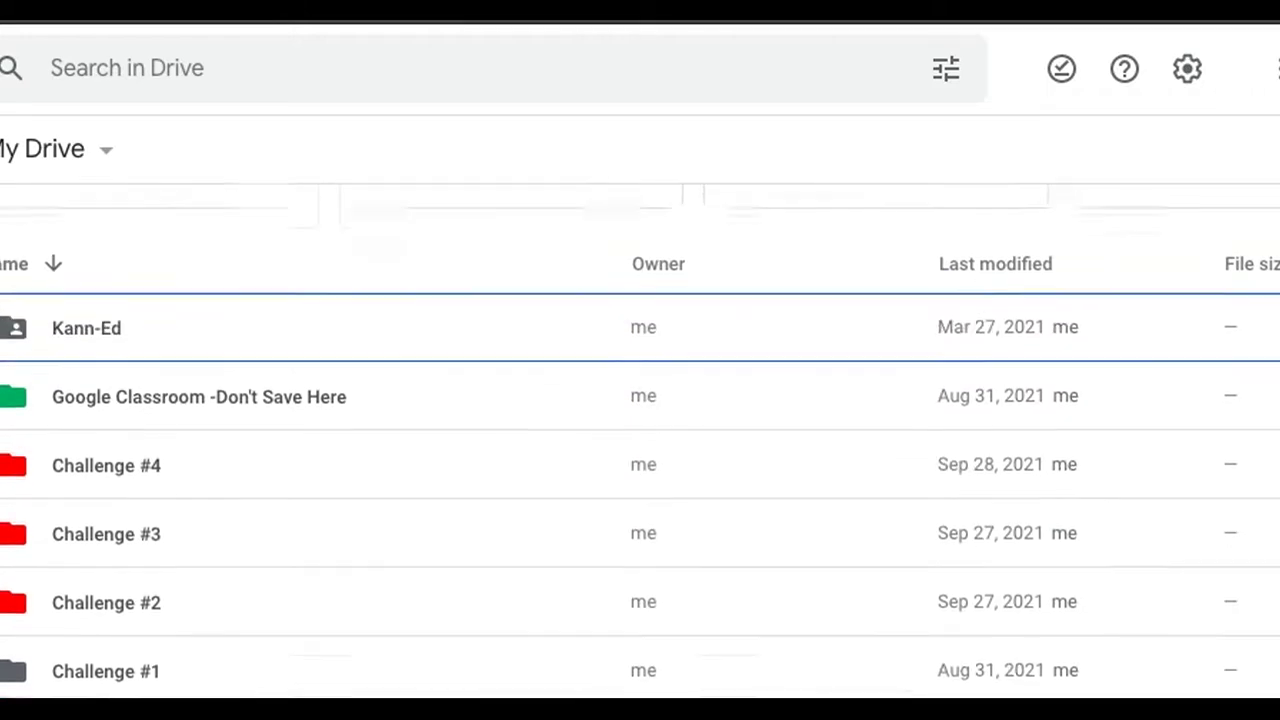
pyautogui.scroll(-1, 705, 508)
pyautogui.scroll(1, 705, 508)
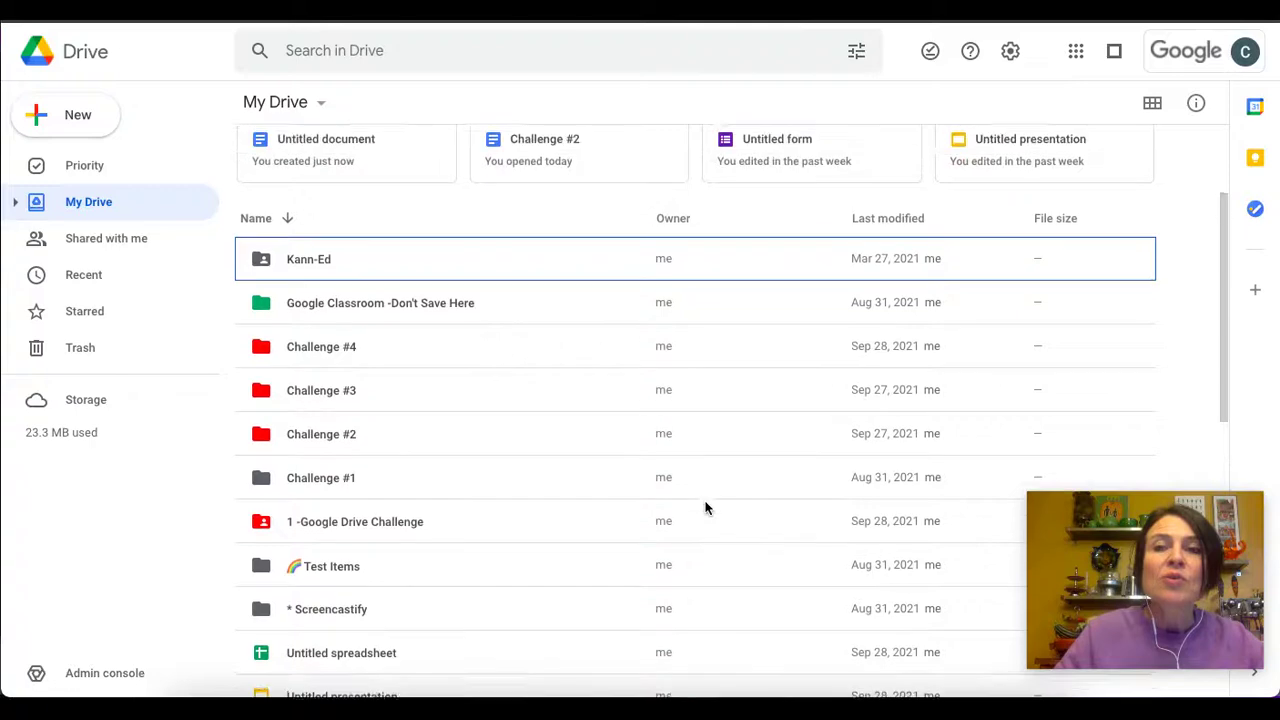
pyautogui.scroll(2, 705, 508)
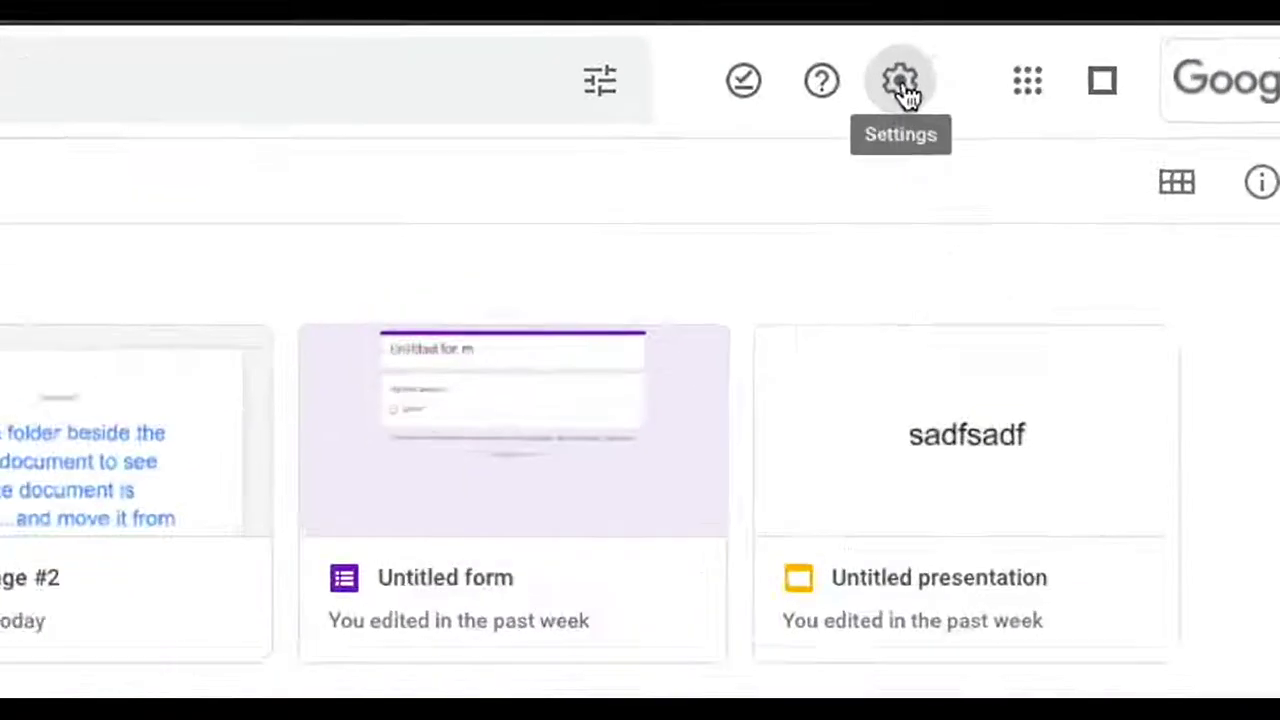
# Turn off showing suggested files in My Drive in the general settings and save the change
pyautogui.click(1010, 51)
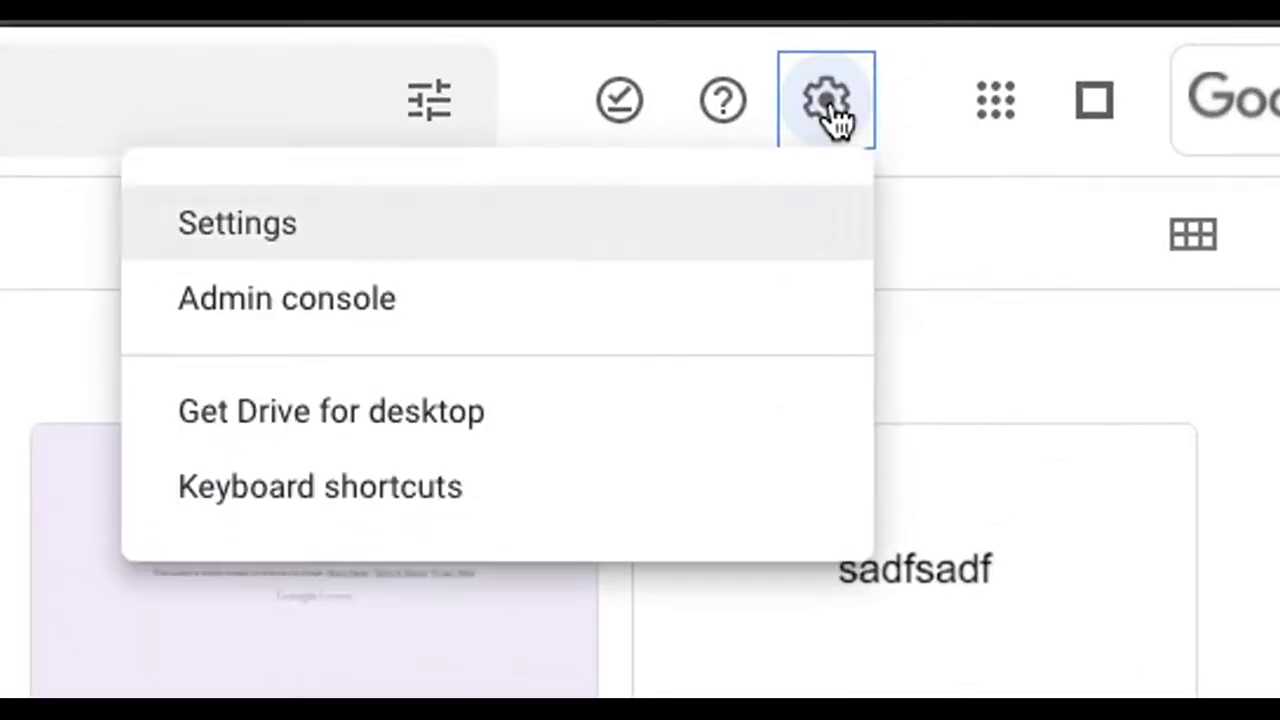
pyautogui.click(447, 224)
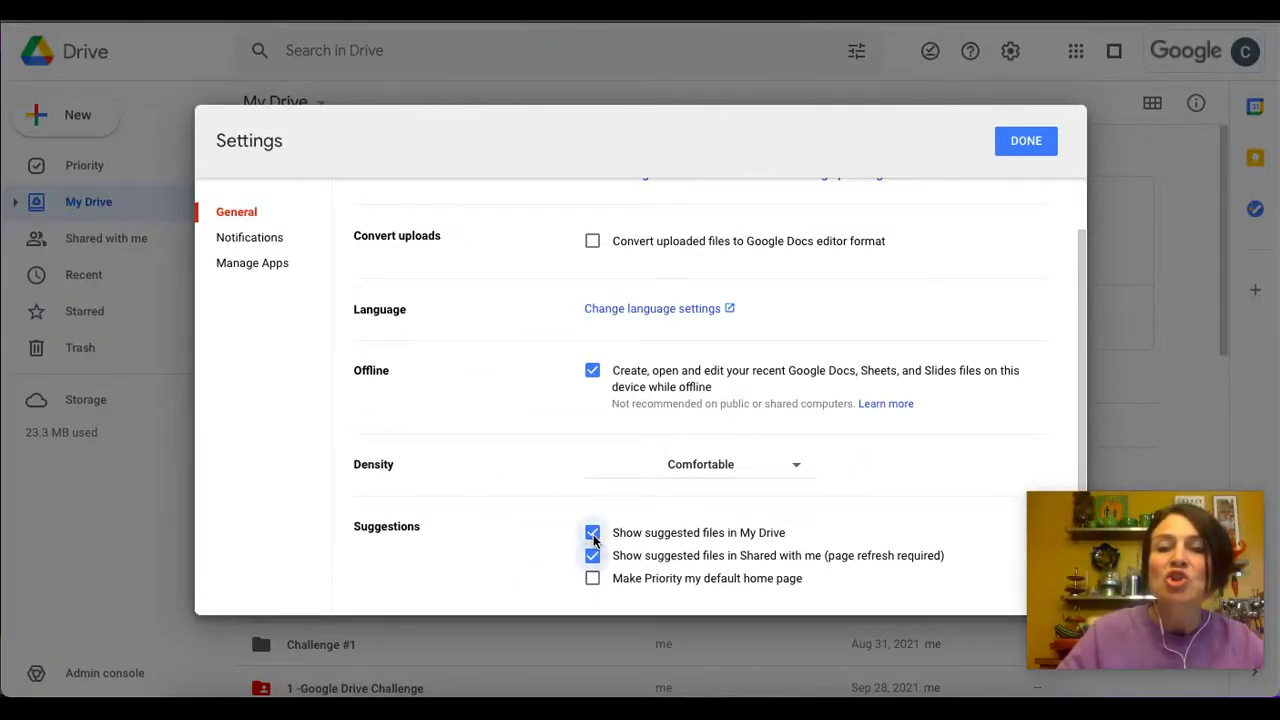
pyautogui.click(592, 534)
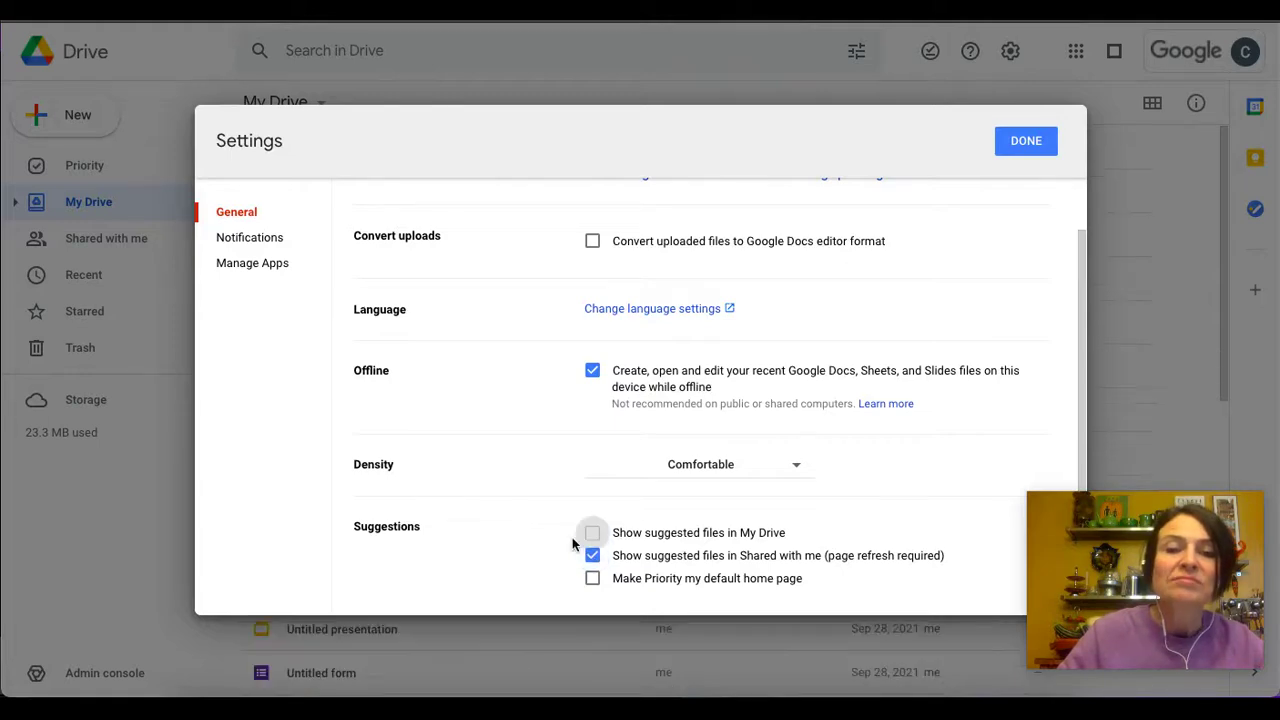
pyautogui.click(1025, 145)
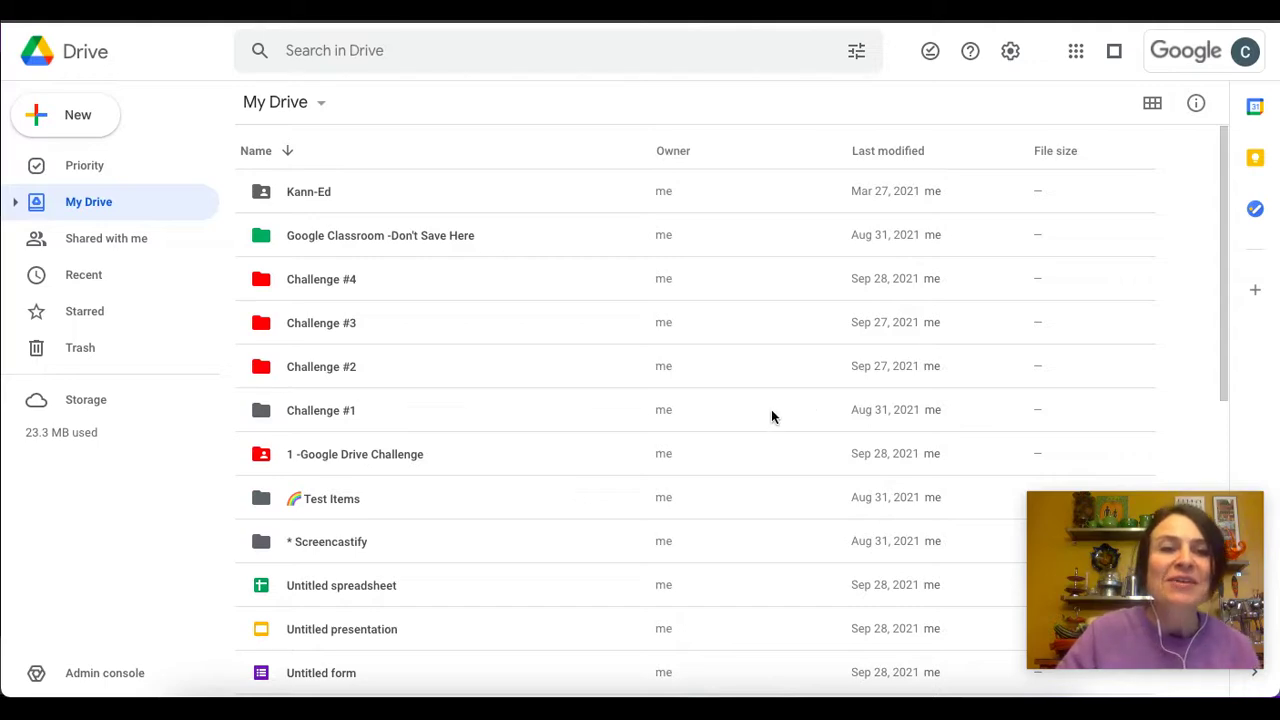
# Sort the My Drive items by name in ascending order, return to descending order and look through the list
pyautogui.click(463, 151)
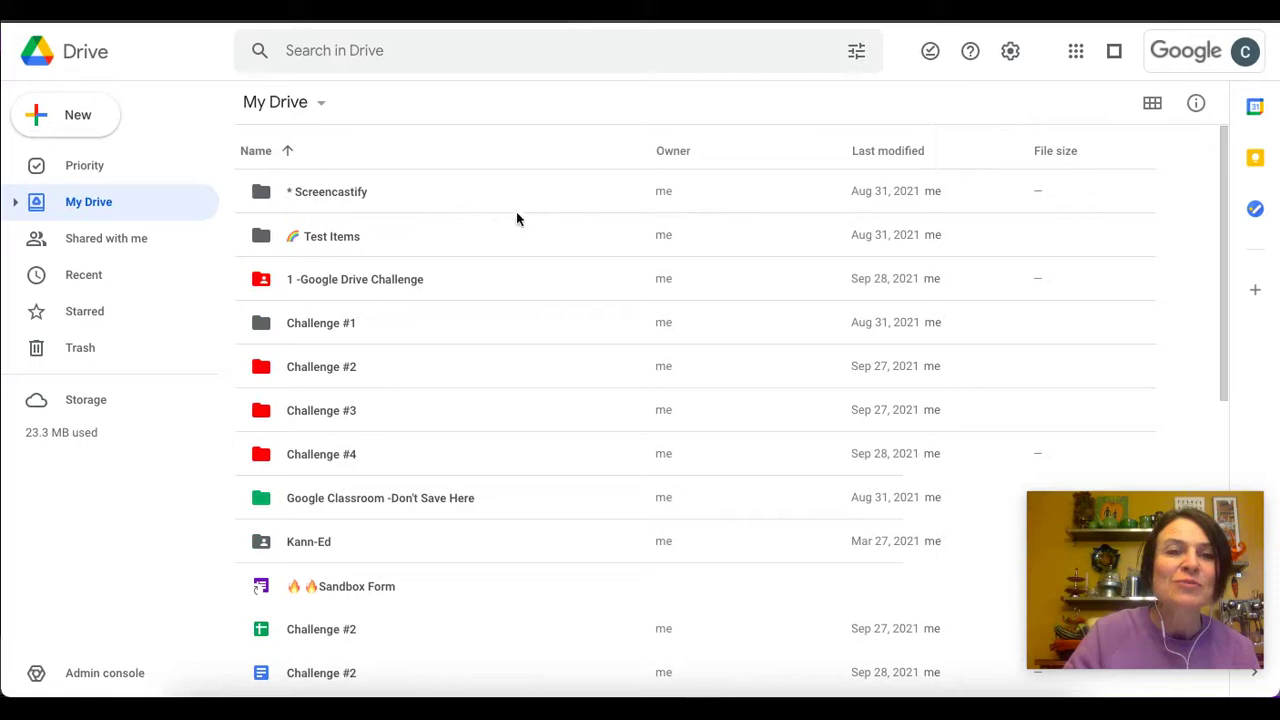
pyautogui.click(289, 151)
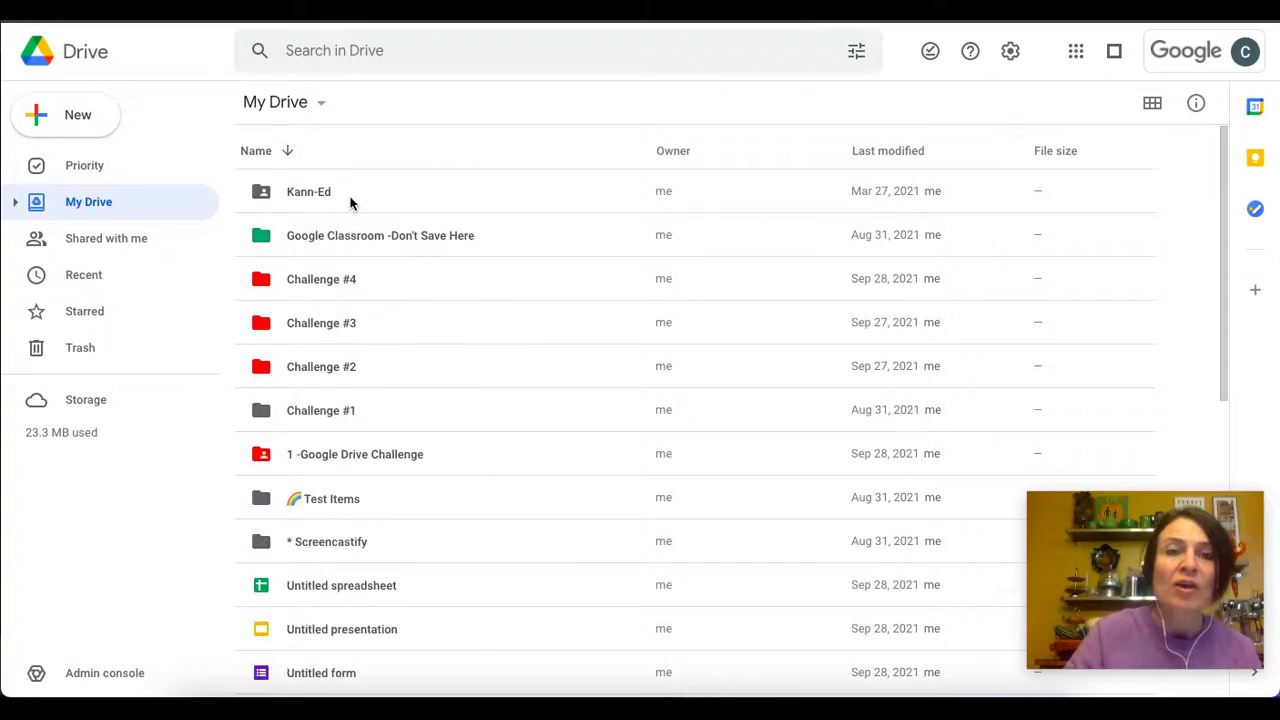
pyautogui.scroll(-1, 344, 436)
pyautogui.scroll(1, 344, 436)
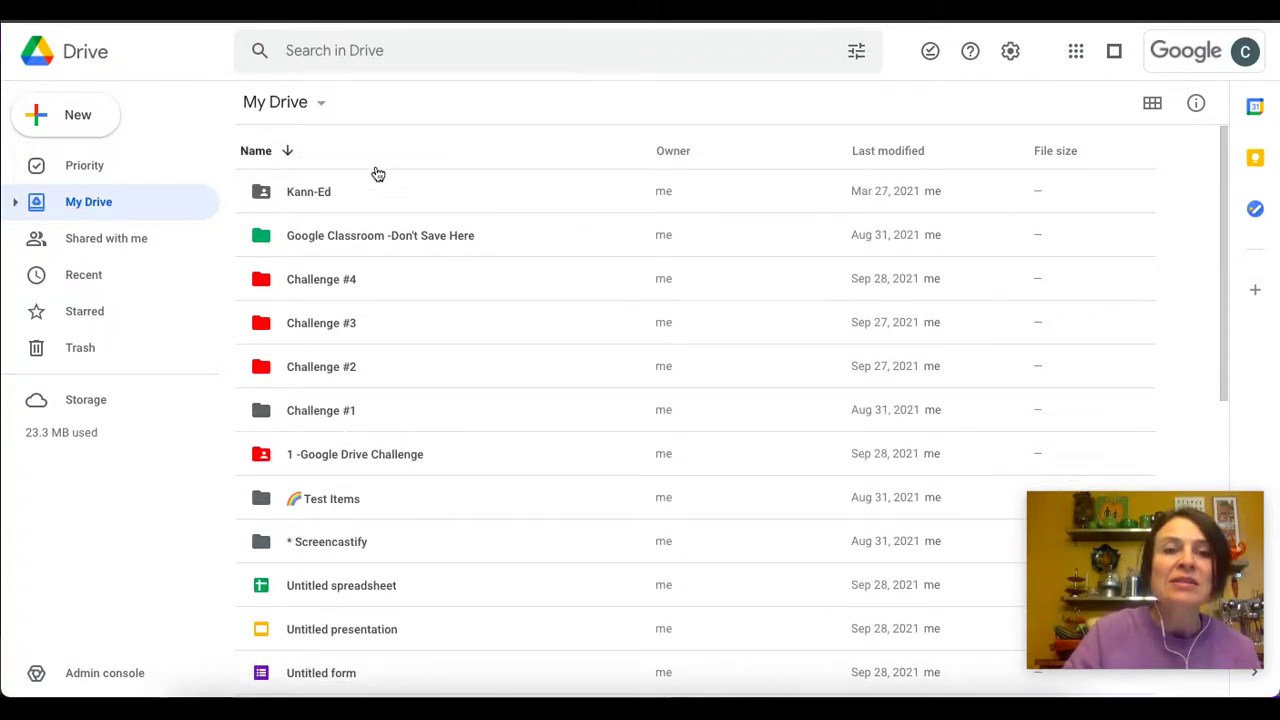
pyautogui.scroll(-4, 498, 296)
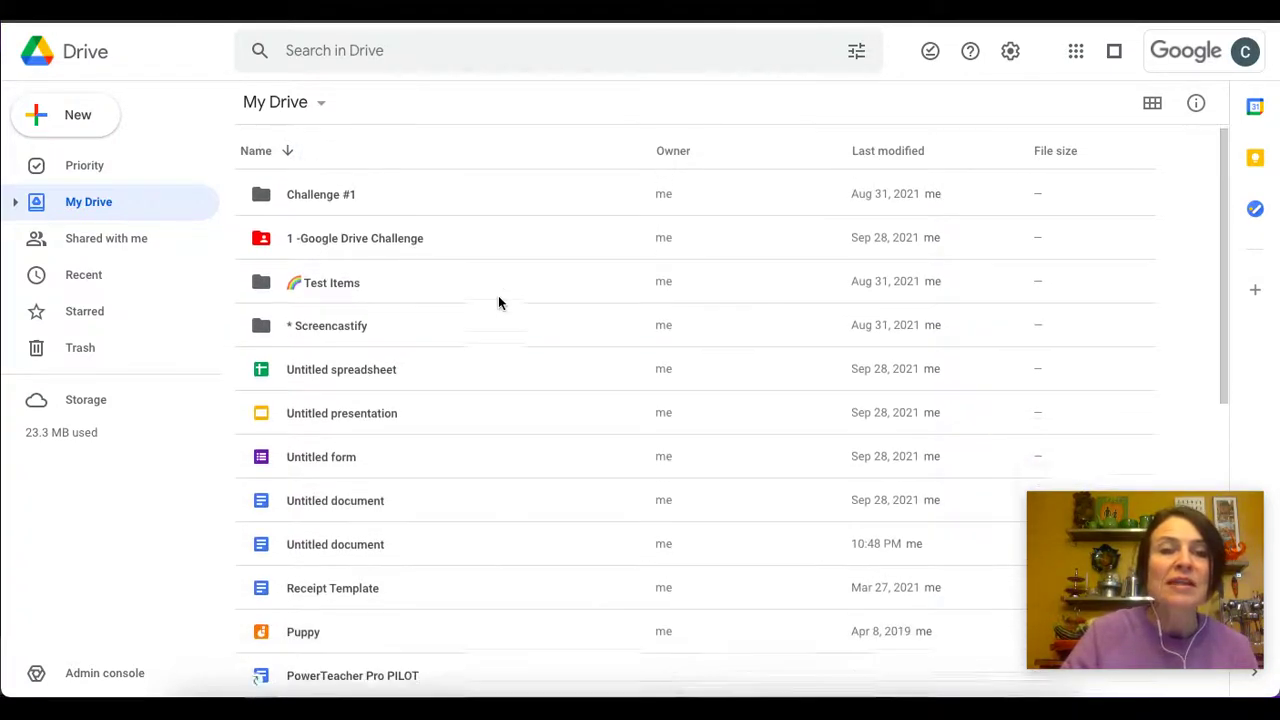
pyautogui.scroll(1, 499, 302)
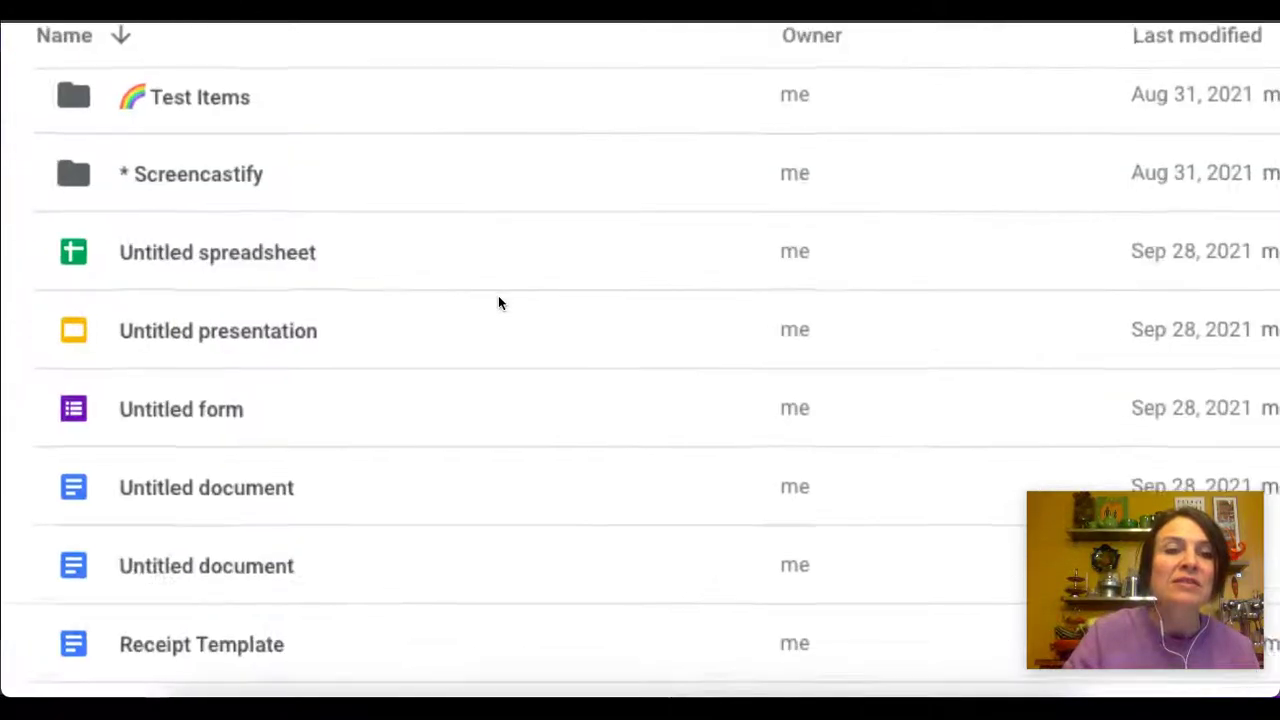
pyautogui.scroll(1, 1067, 178)
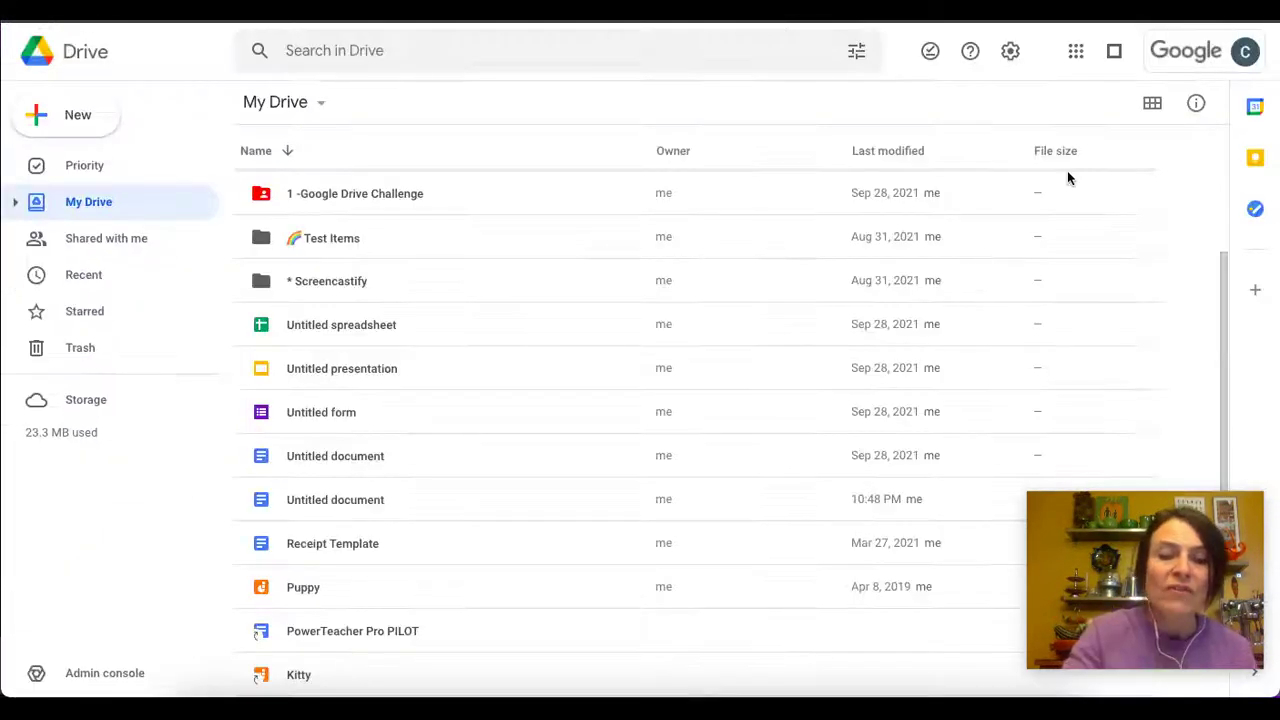
# Switch My Drive to grid view and look through the file thumbnails
pyautogui.press('v')
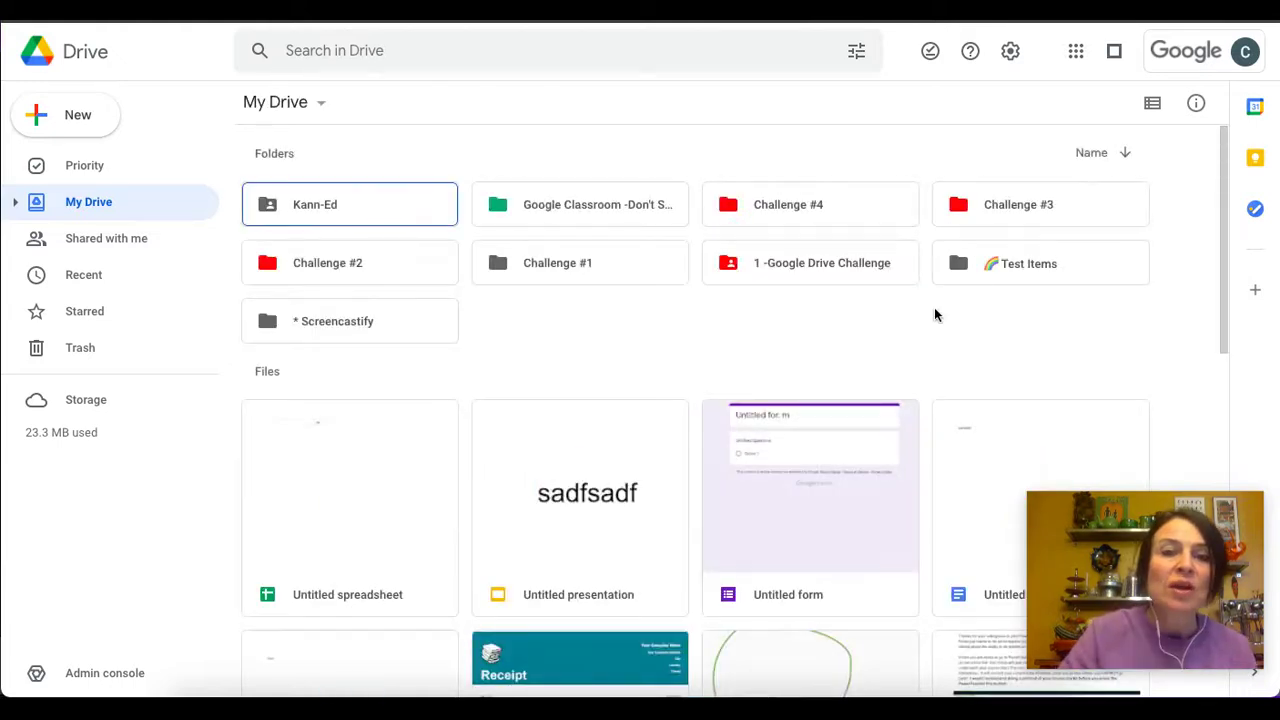
pyautogui.scroll(-3, 880, 385)
pyautogui.scroll(-1, 880, 385)
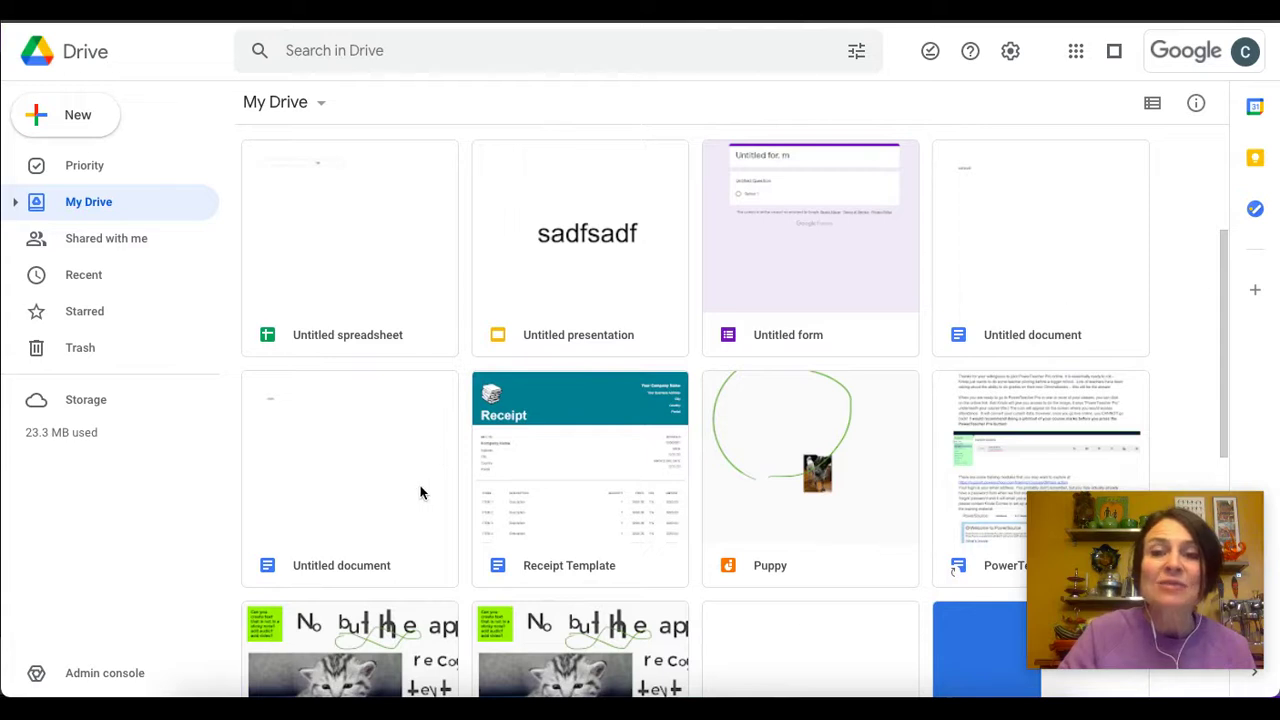
pyautogui.scroll(-1, 607, 530)
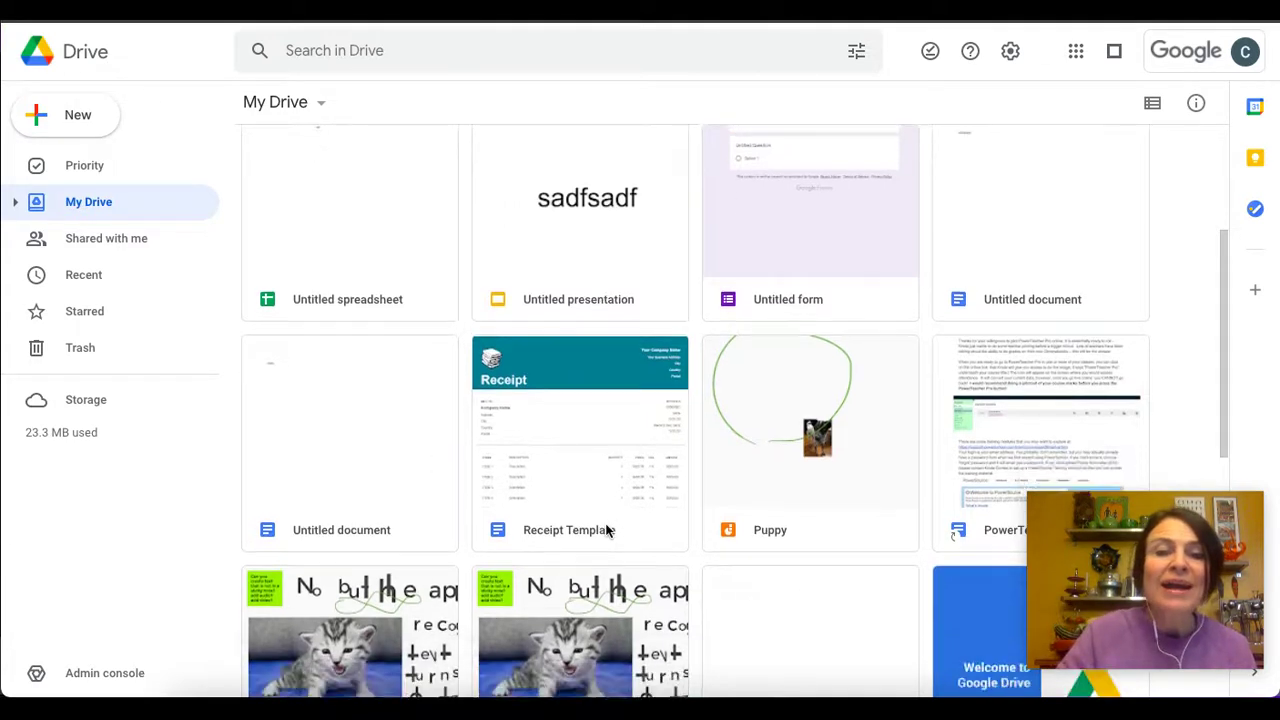
pyautogui.scroll(-1, 607, 530)
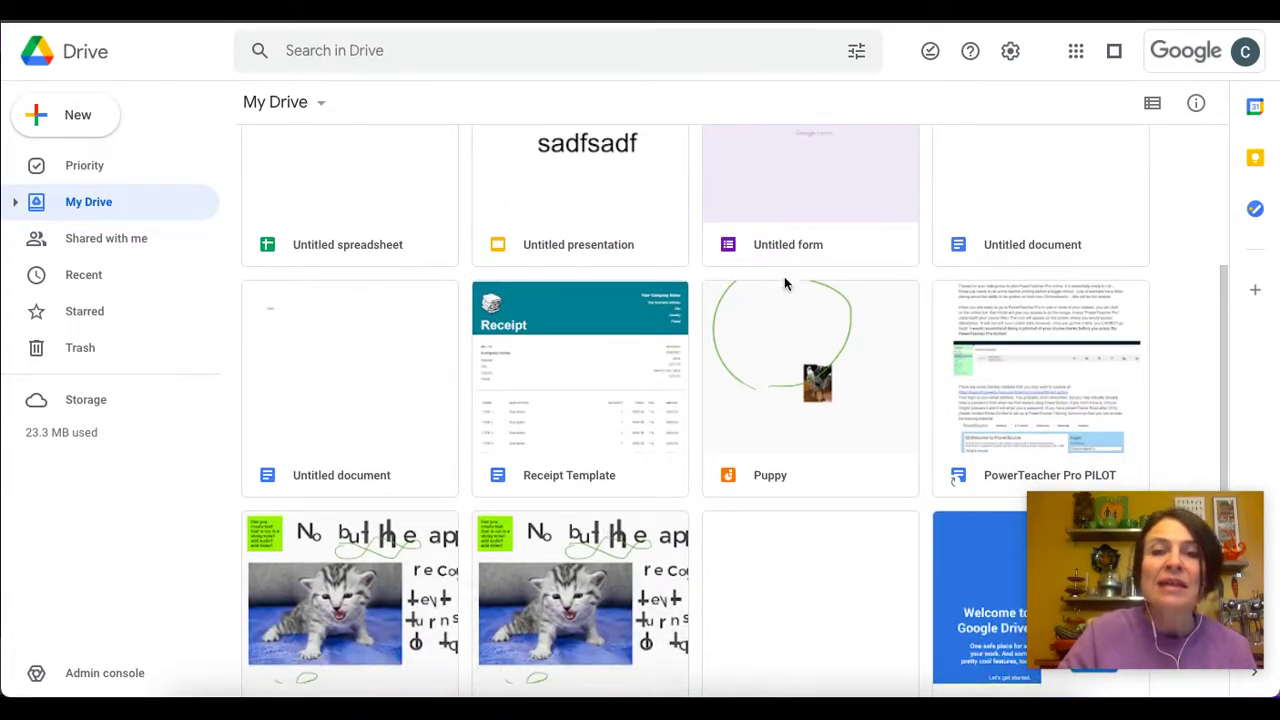
pyautogui.scroll(3, 817, 289)
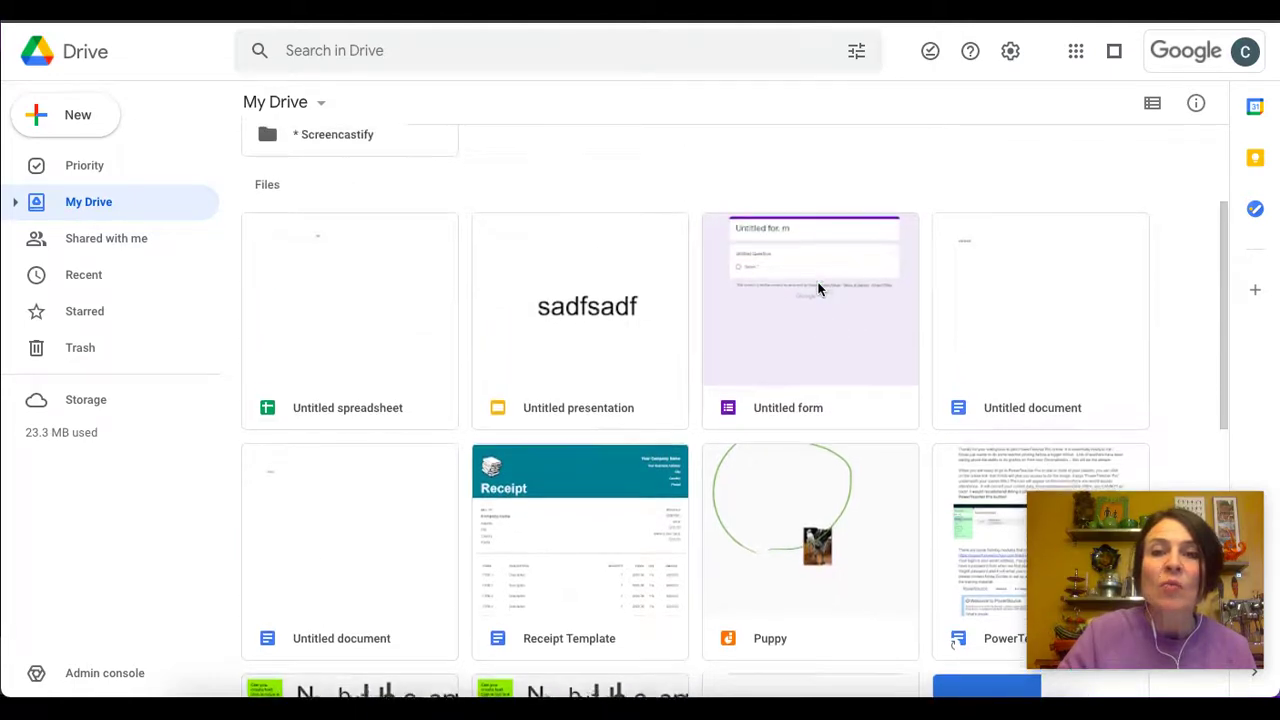
pyautogui.scroll(1, 819, 287)
# Return My Drive to list view and bring the group of untitled files into view
pyautogui.press('v')
pyautogui.scroll(-3, 566, 337)
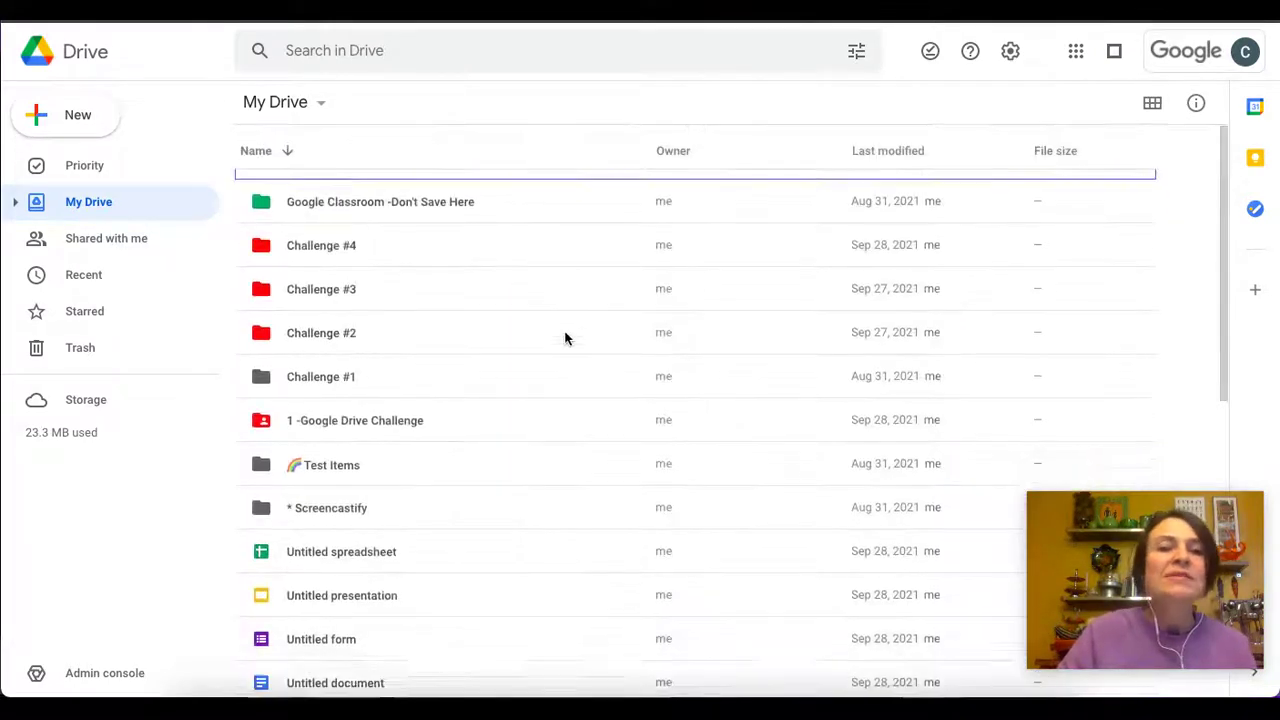
pyautogui.scroll(-3, 565, 338)
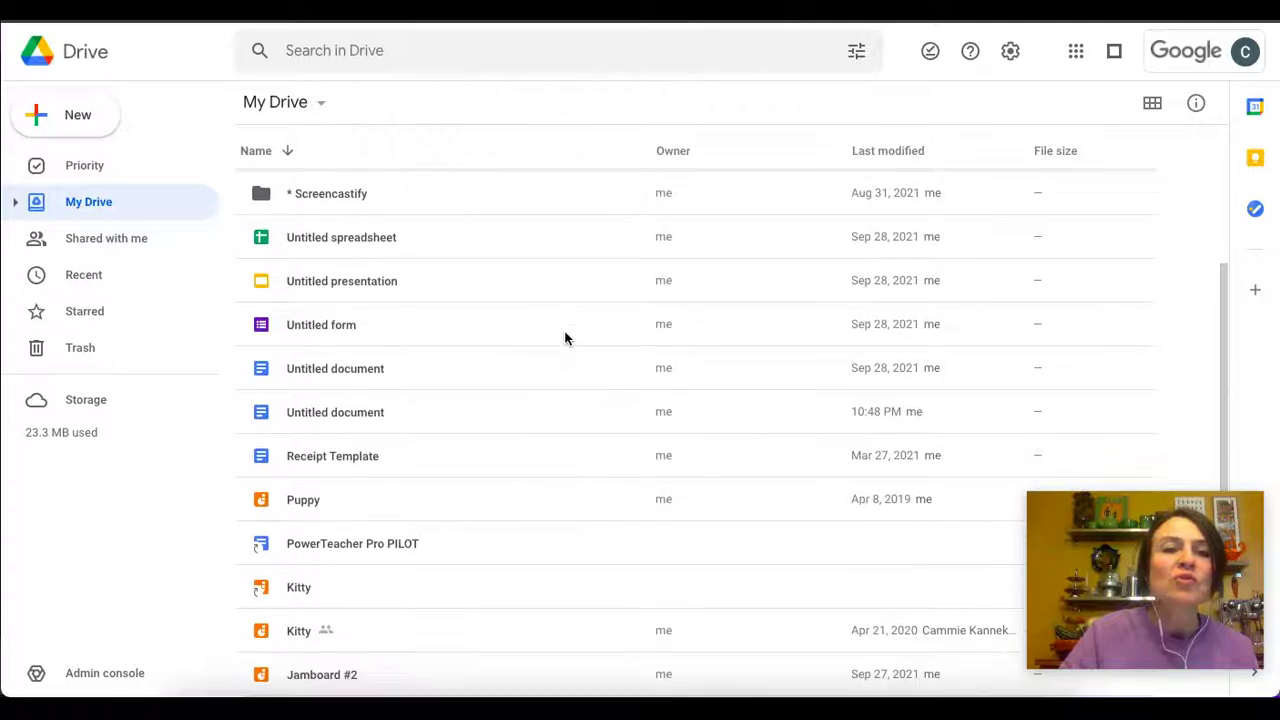
pyautogui.scroll(1, 565, 338)
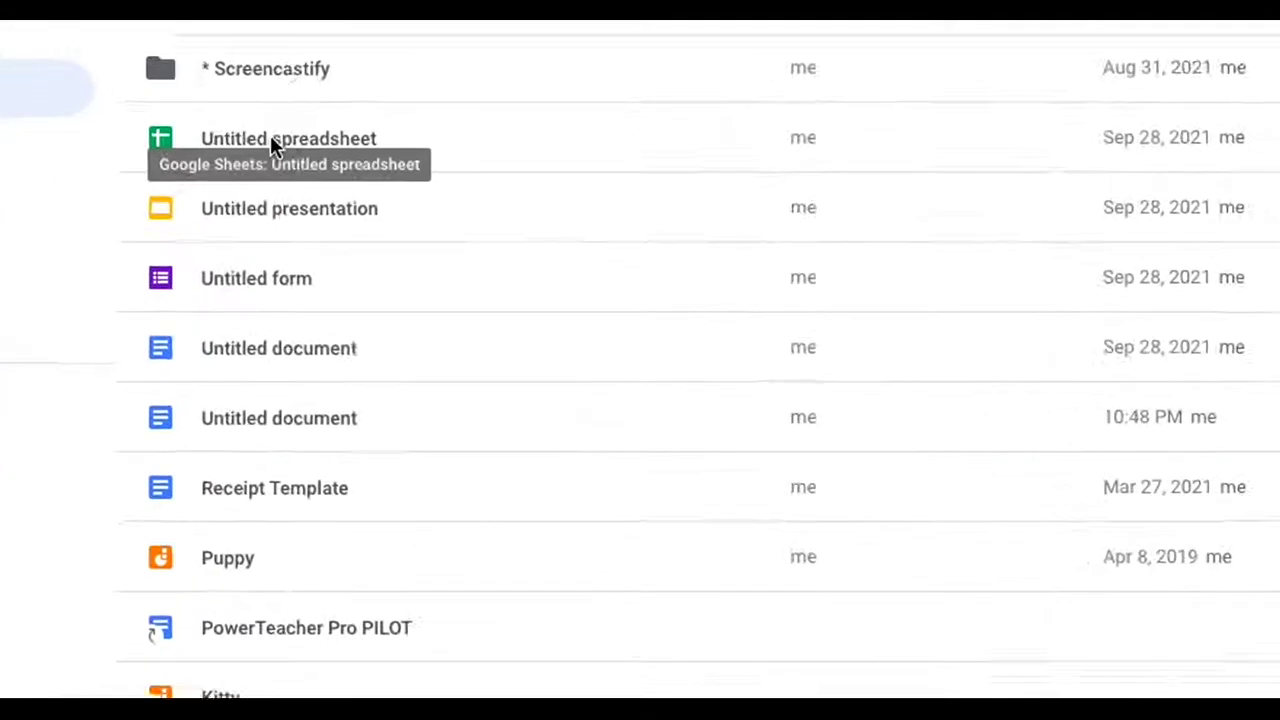
# Select the consecutive files from Untitled spreadsheet through the last Untitled document and move all five to the trash
pyautogui.click(274, 117)
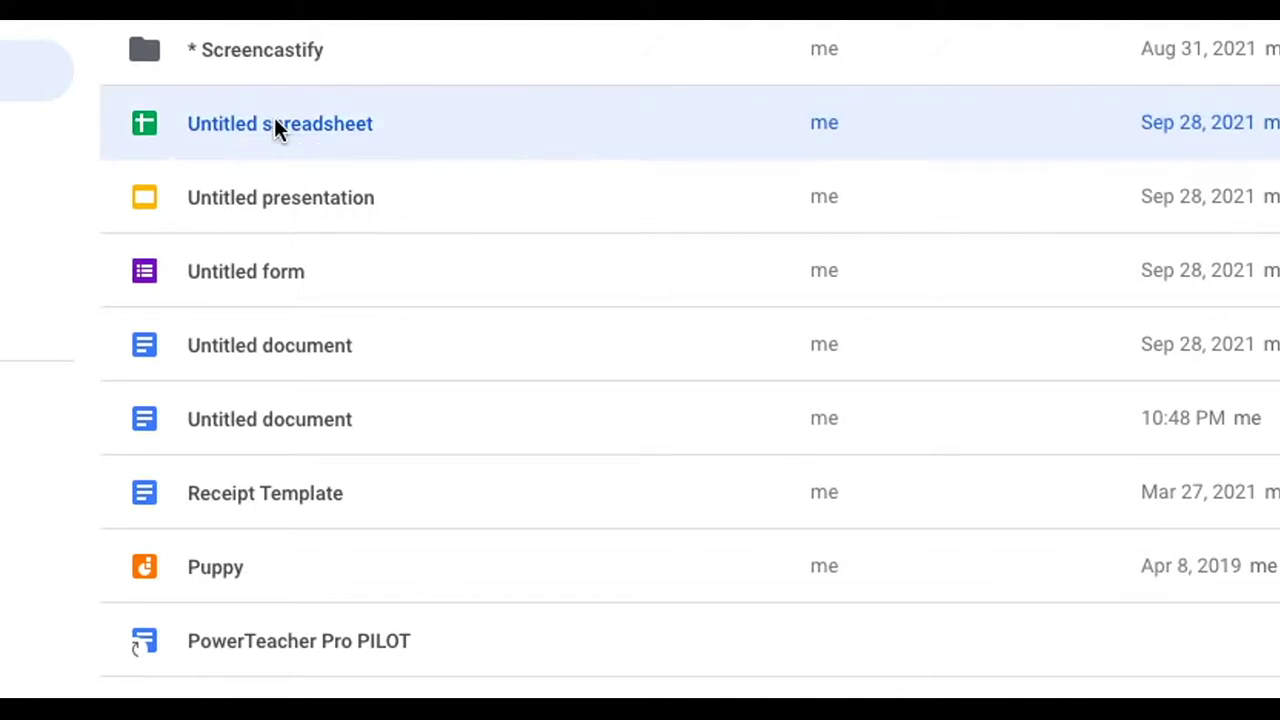
pyautogui.press('shift')
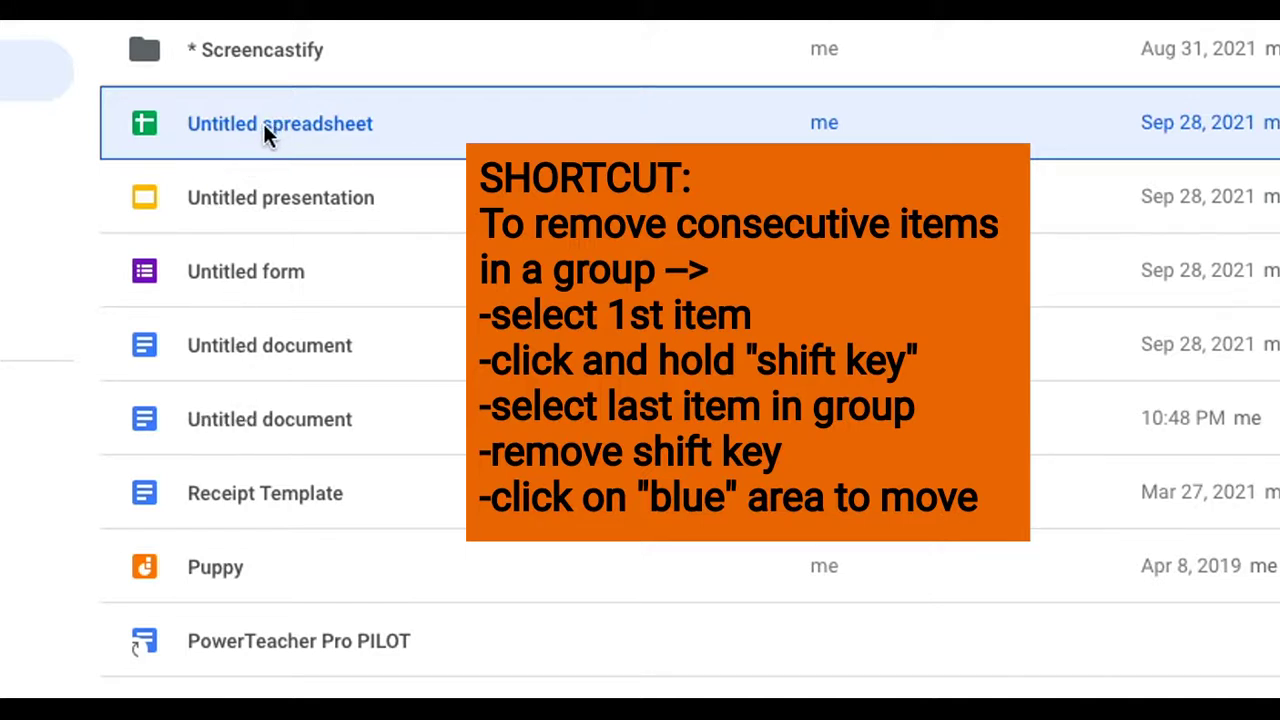
pyautogui.keyDown('shift'); pyautogui.click(250, 419); pyautogui.keyUp('shift')
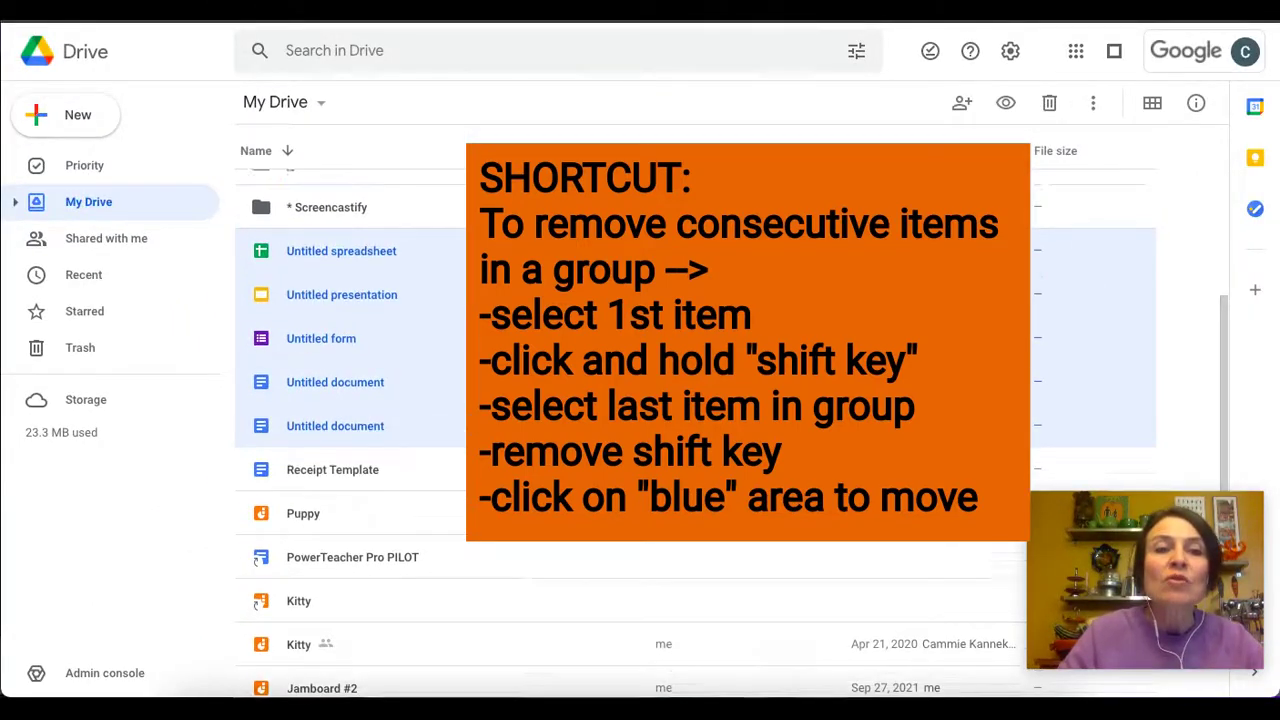
pyautogui.moveTo(335, 365); pyautogui.dragTo(109, 333)
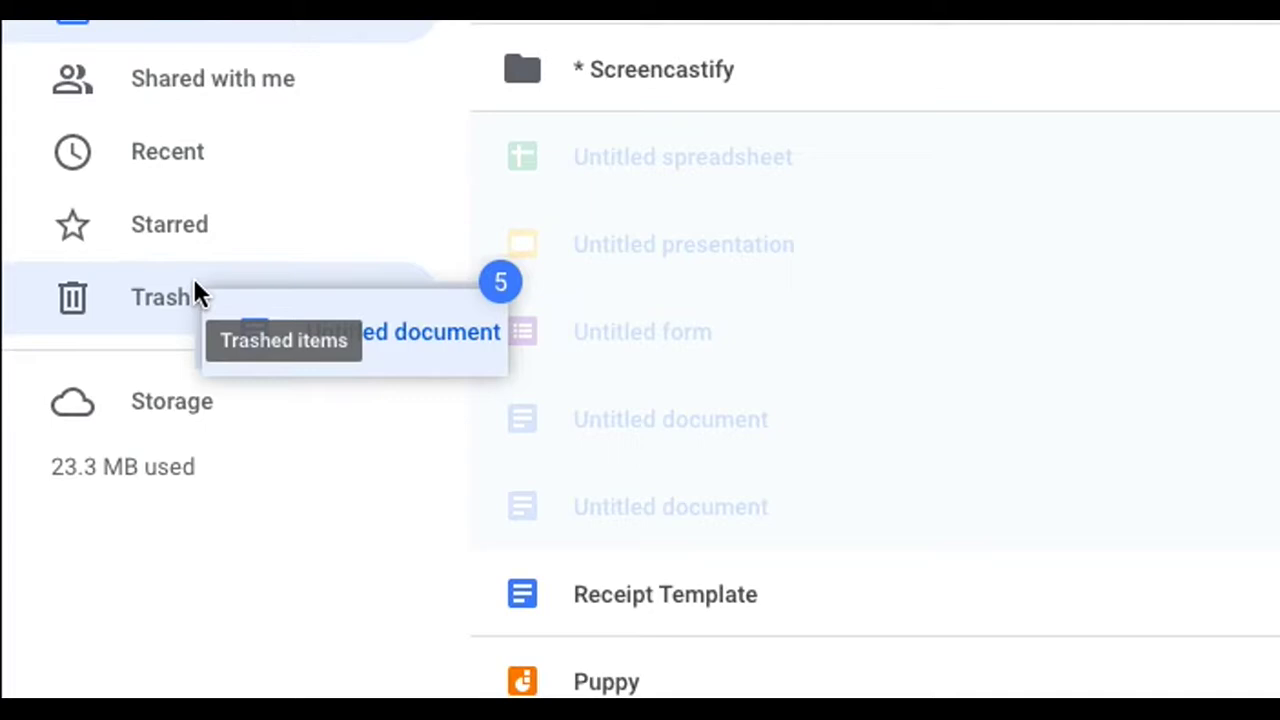
pyautogui.moveTo(194, 282); pyautogui.dragTo(196, 283)
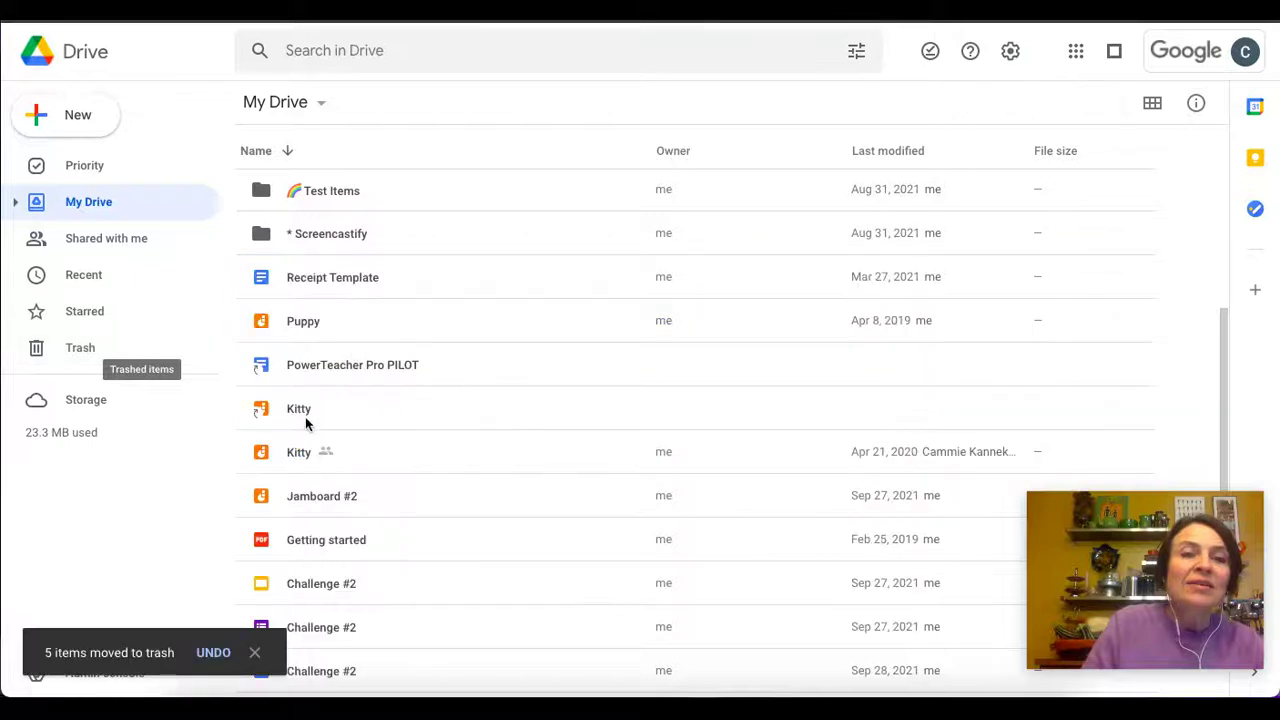
# Select Jamboard #2 plus the Challenge #2 presentation and document, and move these three non-consecutive files to the trash
pyautogui.scroll(-1, 520, 455)
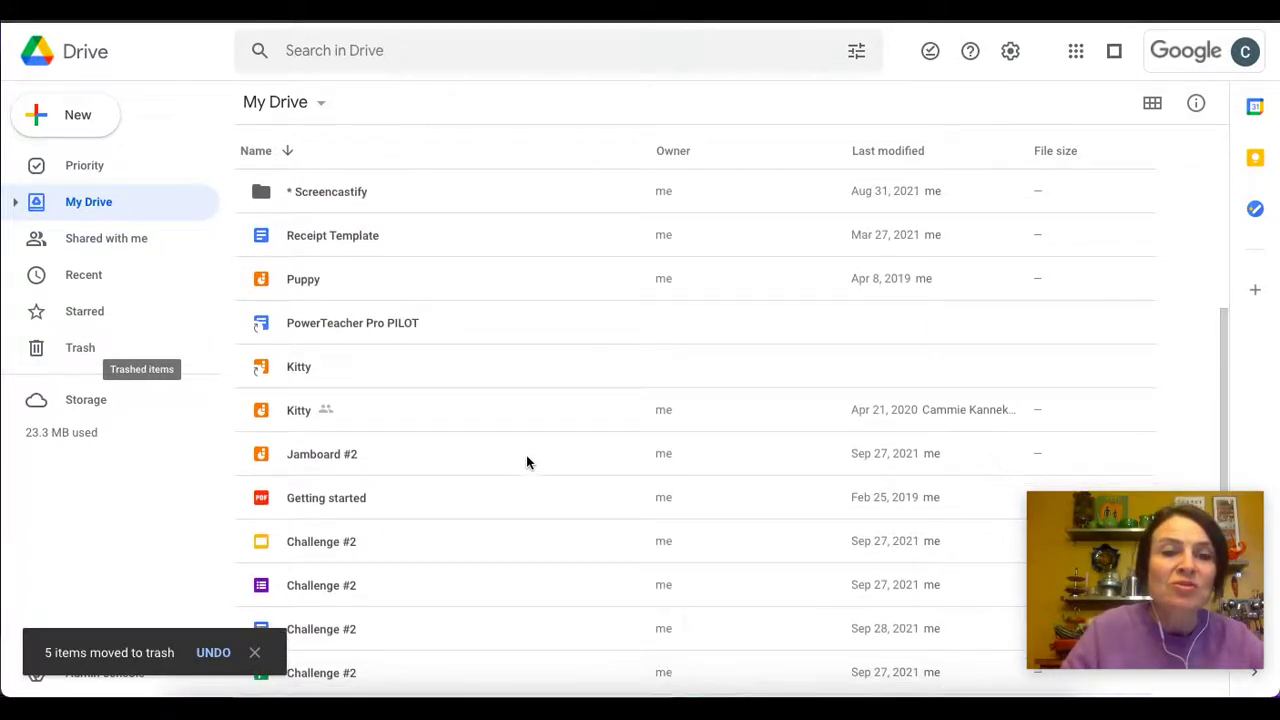
pyautogui.click(320, 459)
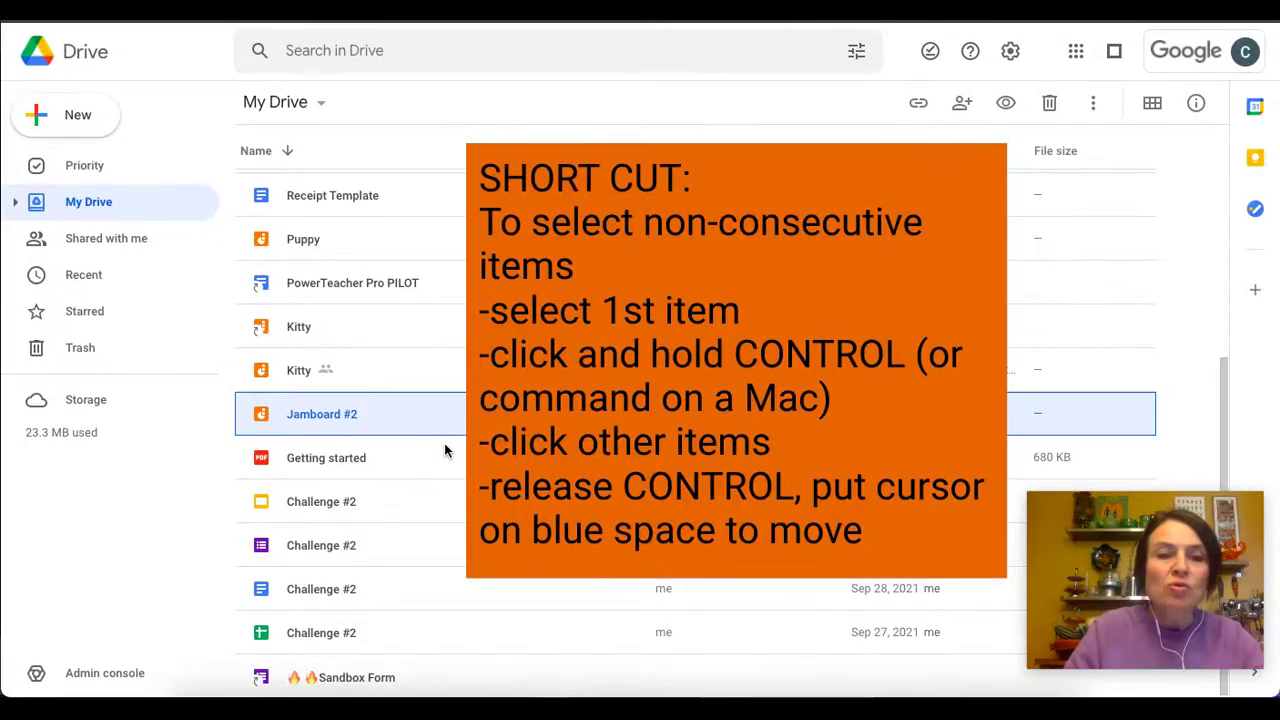
pyautogui.keyDown('ctrl'); pyautogui.click(349, 506); pyautogui.keyUp('ctrl')
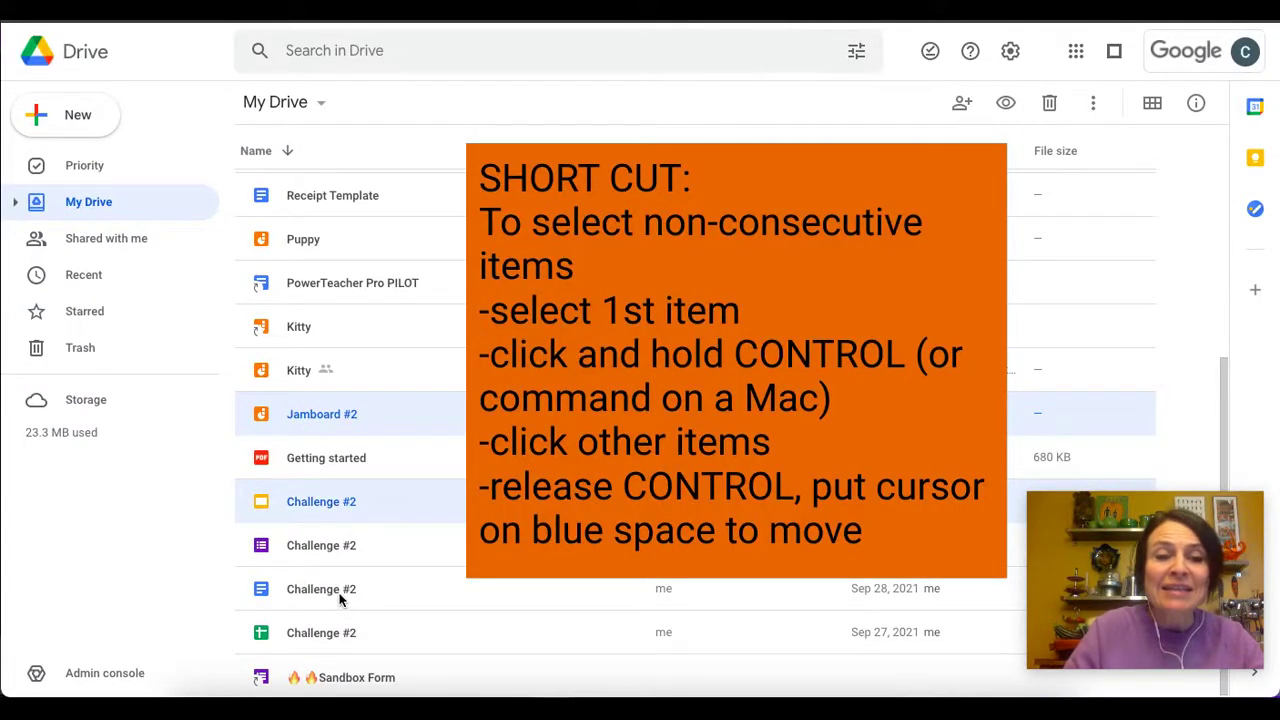
pyautogui.keyDown('ctrl'); pyautogui.click(340, 596); pyautogui.keyUp('ctrl')
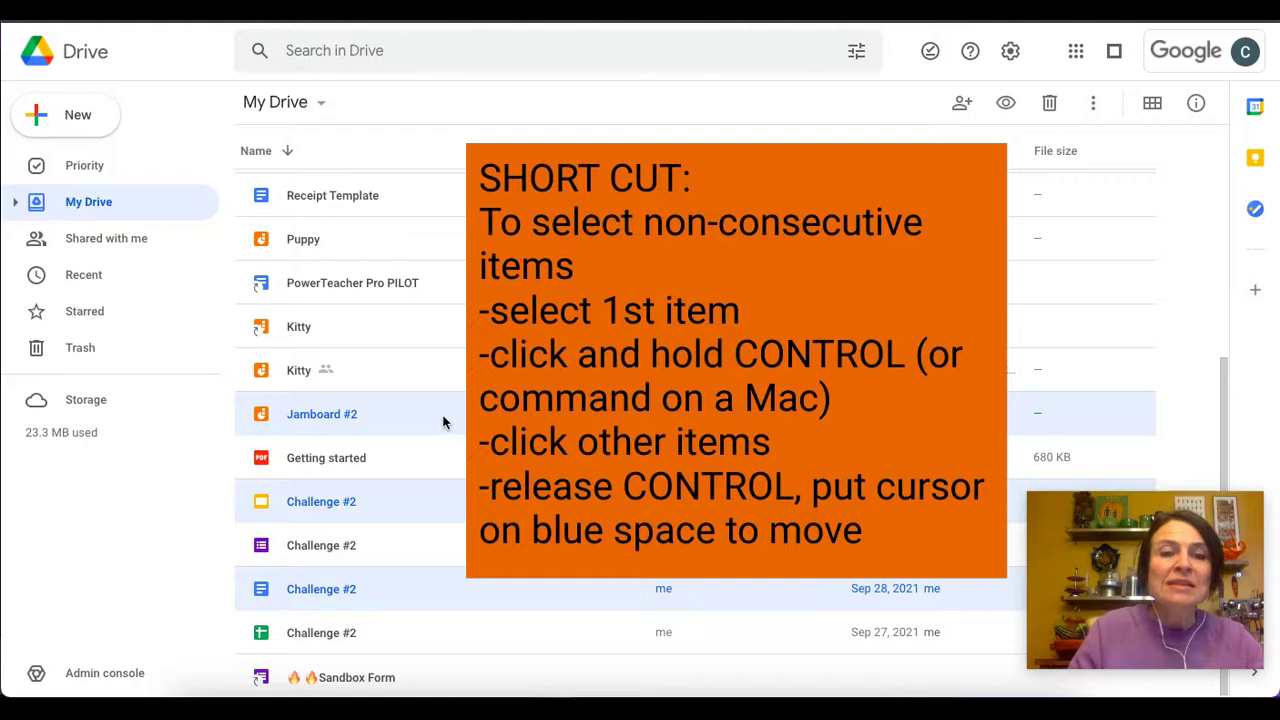
pyautogui.moveTo(446, 424); pyautogui.dragTo(106, 345)
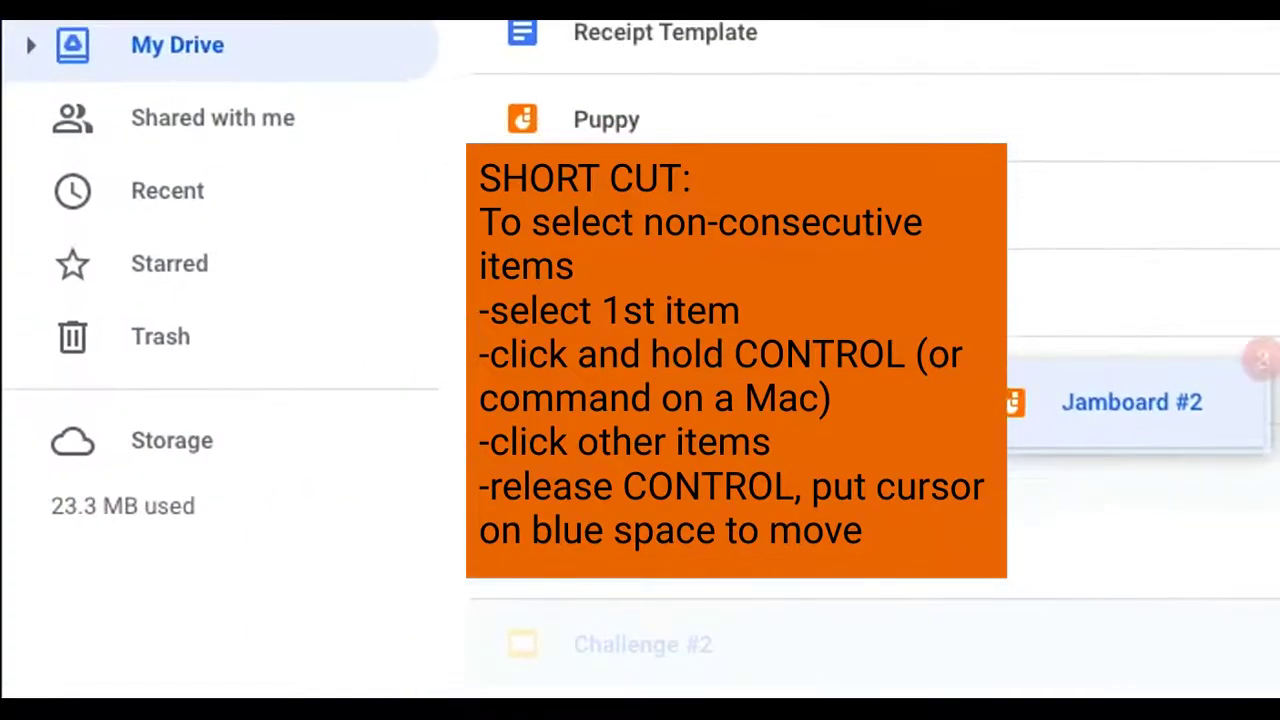
pyautogui.moveTo(205, 325); pyautogui.dragTo(160, 336)
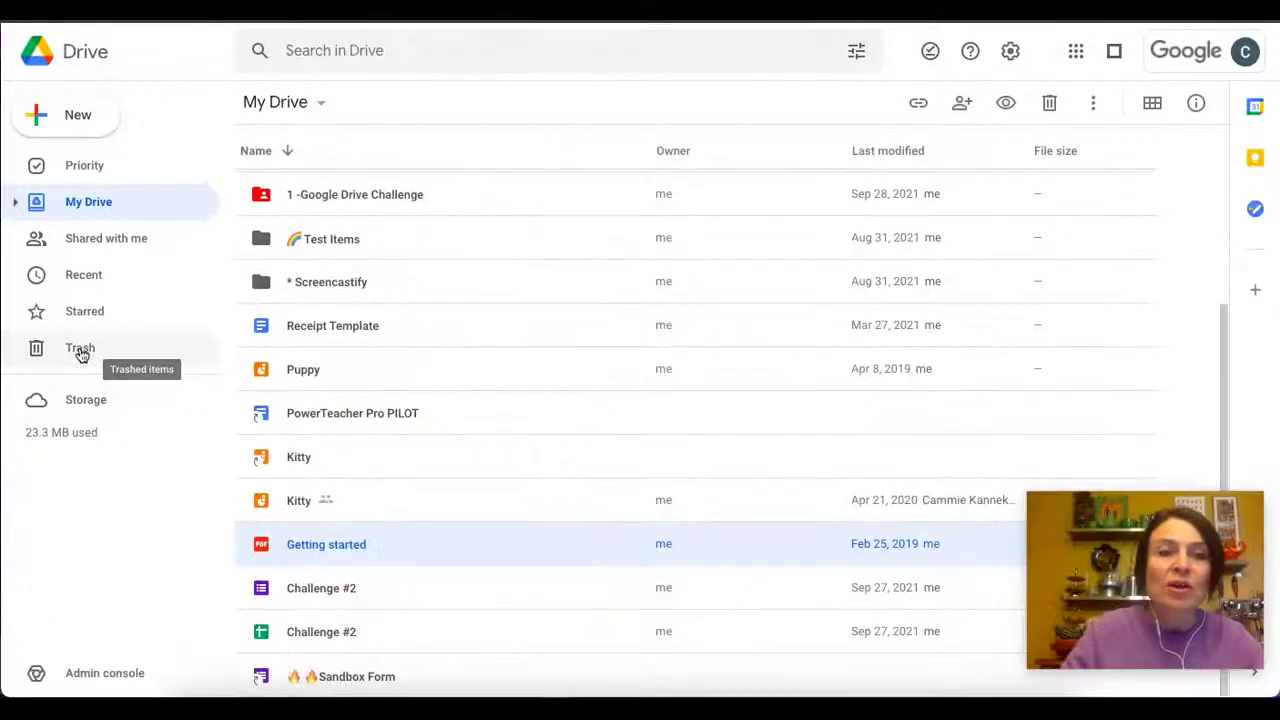
# In the trash, select the consecutive files from the upper Untitled document through Untitled spreadsheet and permanently delete all three
pyautogui.click(118, 347)
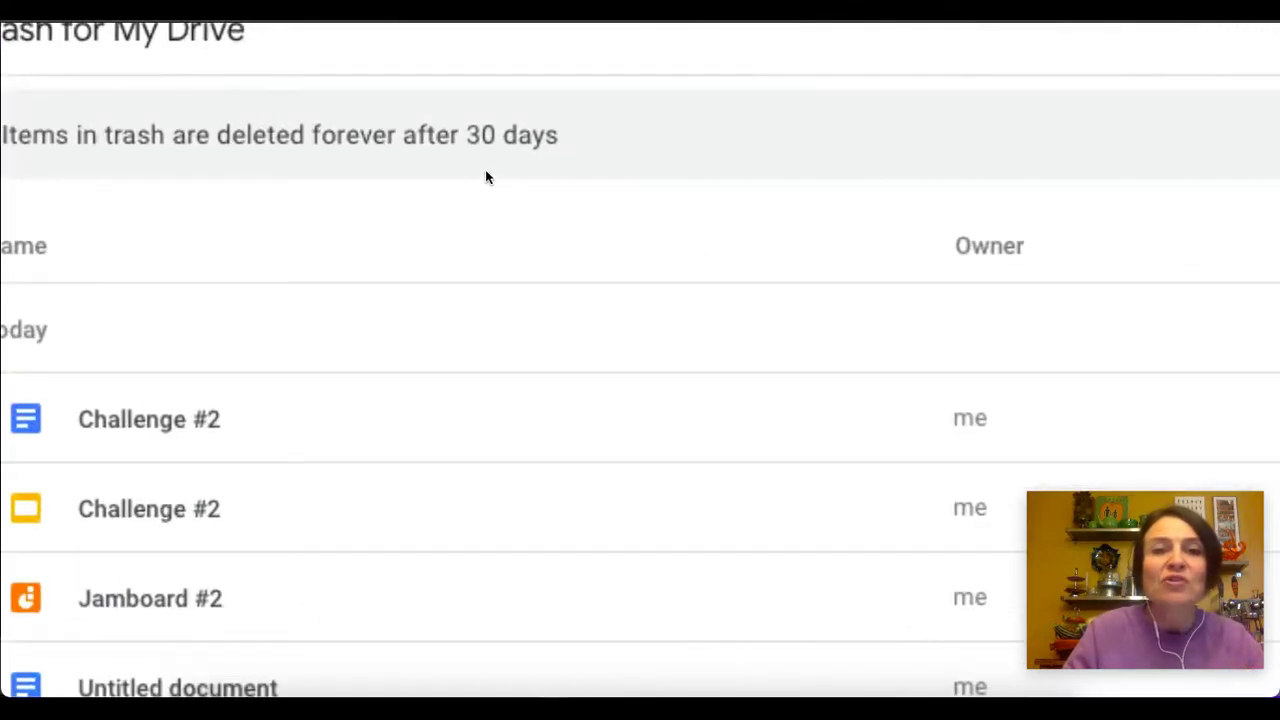
pyautogui.click(330, 422)
pyautogui.scroll(-2, 330, 420)
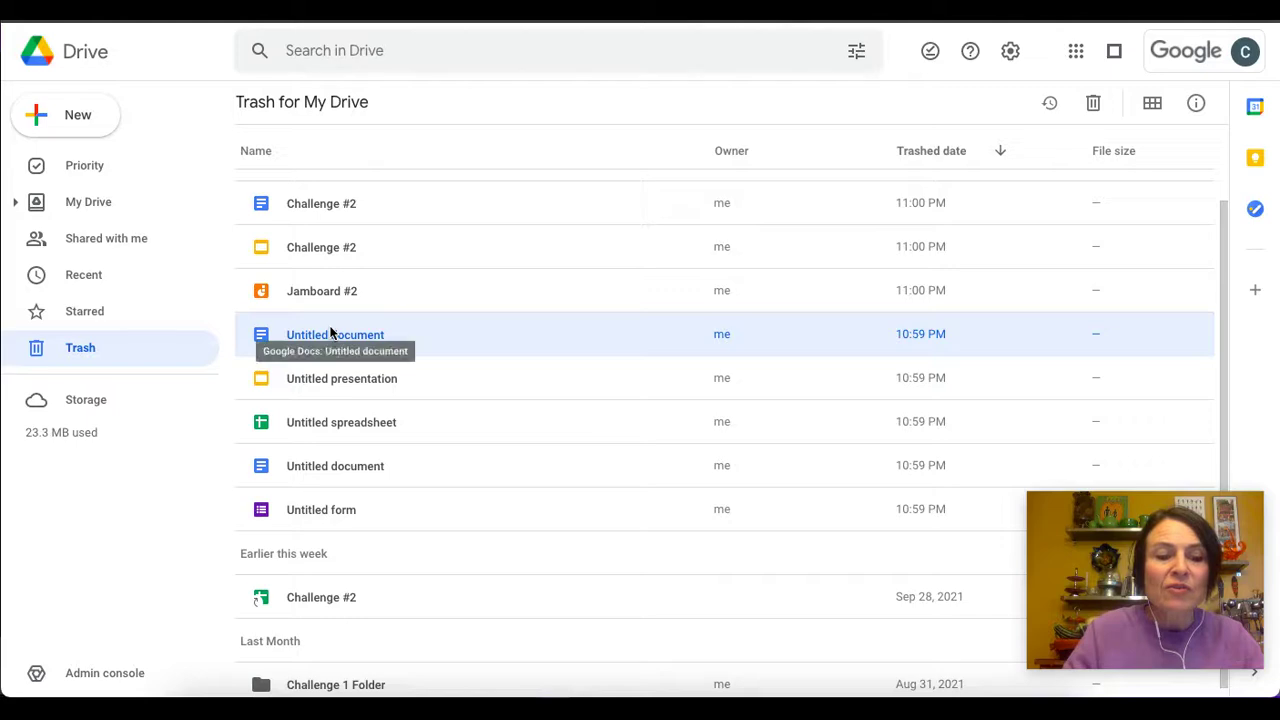
pyautogui.keyDown('shift'); pyautogui.click(330, 432); pyautogui.keyUp('shift')
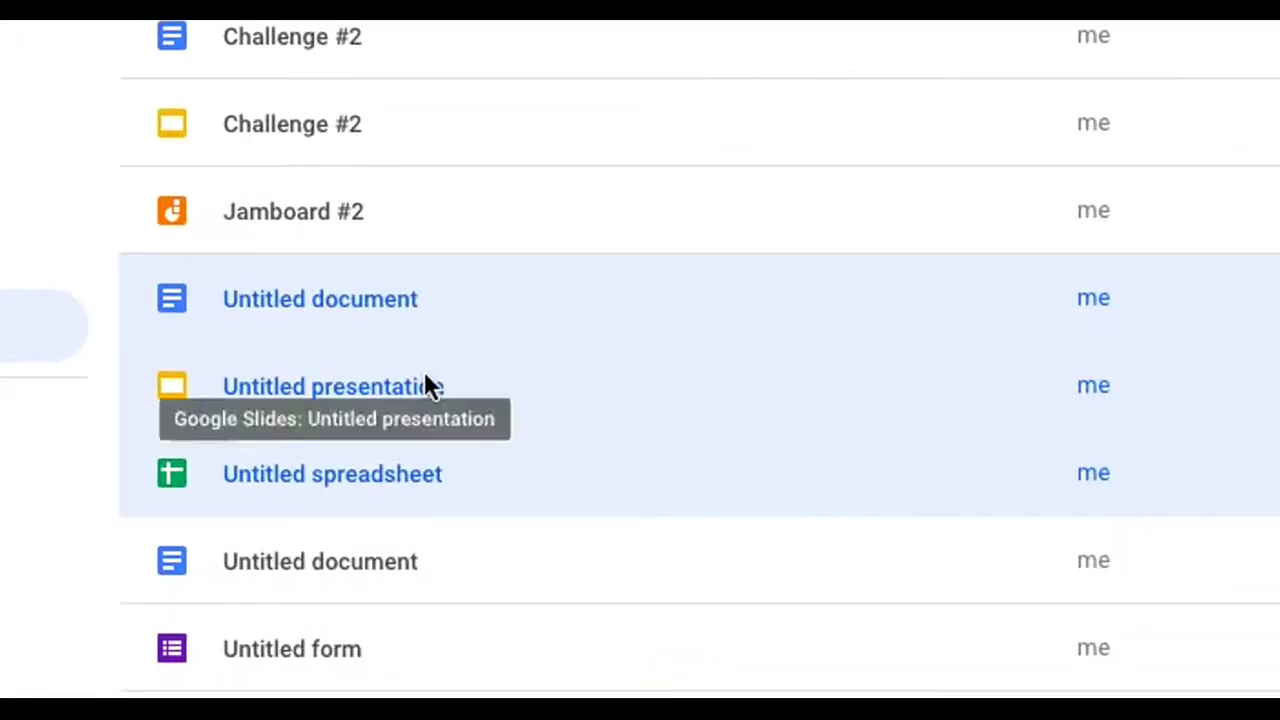
pyautogui.rightClick(452, 385)
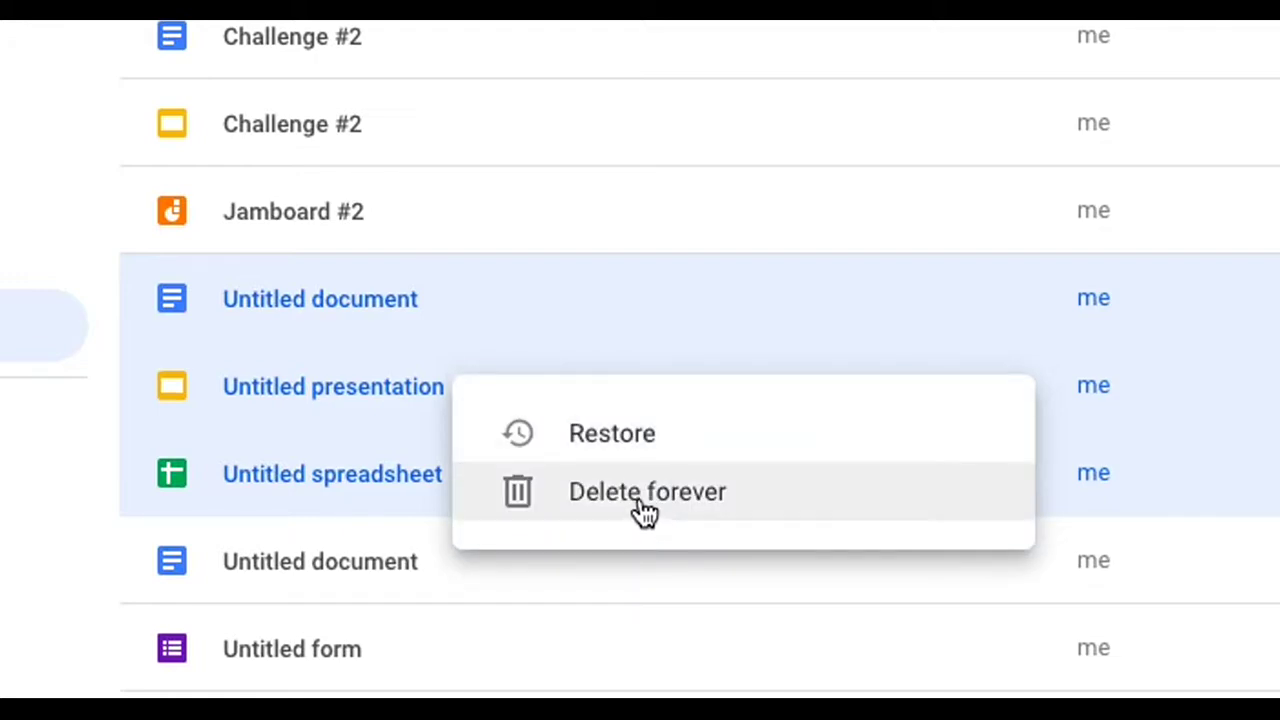
pyautogui.click(645, 510)
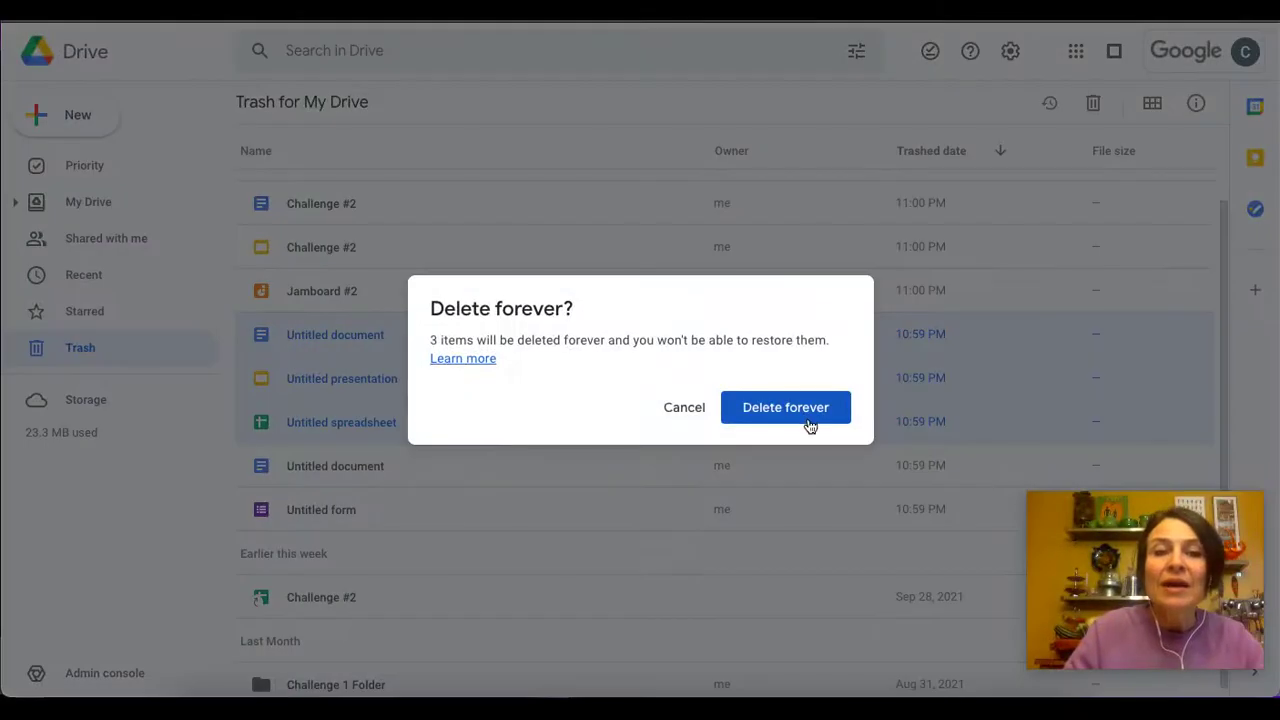
pyautogui.click(786, 407)
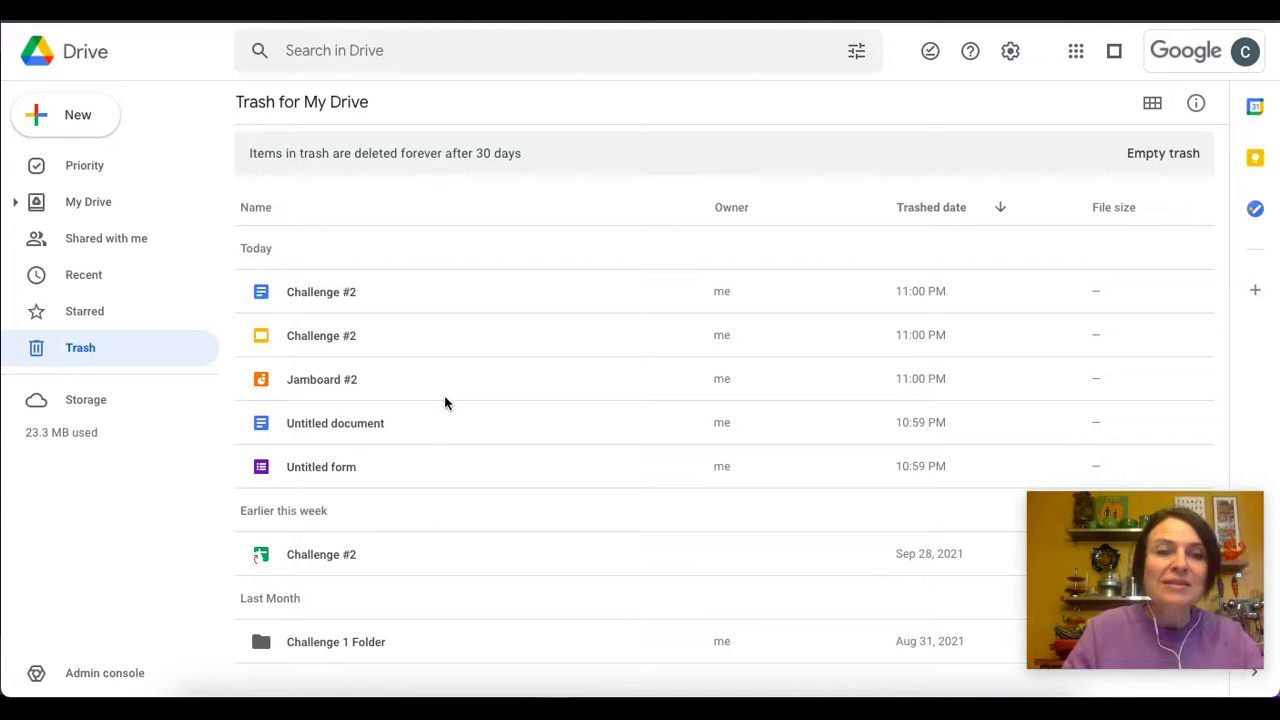
# Select the trashed Challenge #2 document, Challenge #2 presentation and Jamboard #2, and restore these three files
pyautogui.click(322, 299)
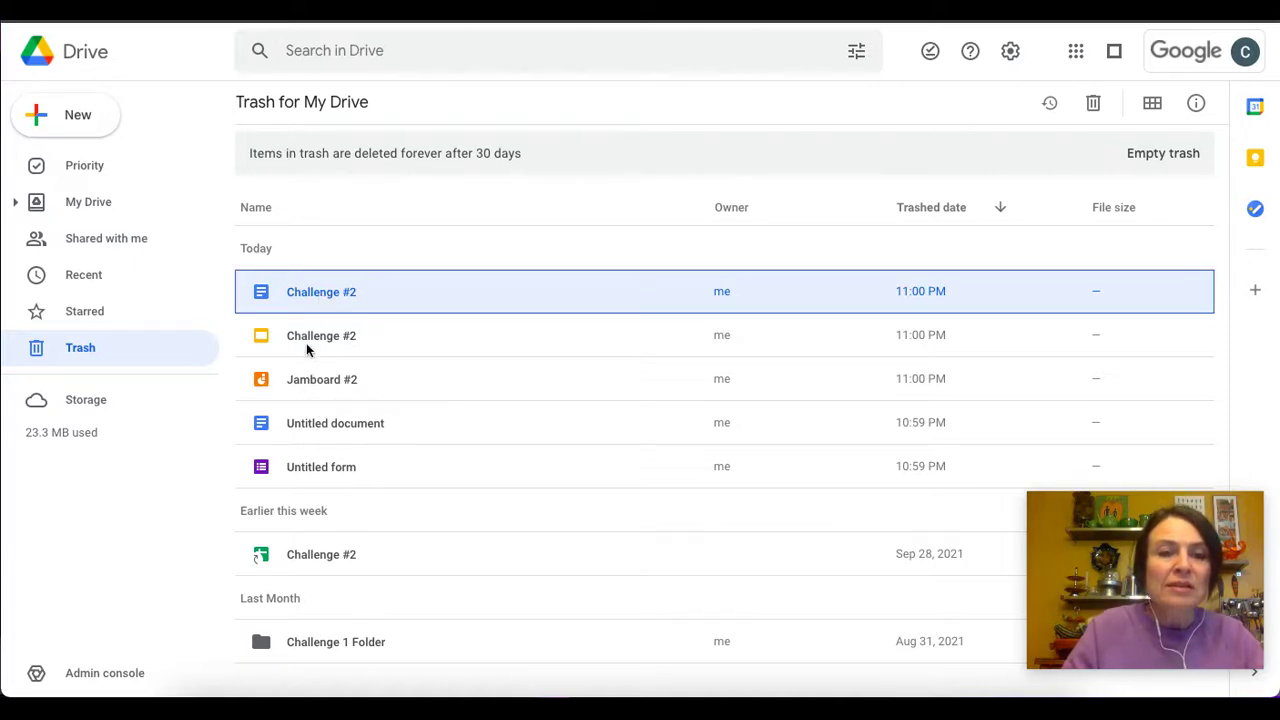
pyautogui.keyDown('ctrl'); pyautogui.click(306, 341); pyautogui.keyUp('ctrl')
pyautogui.keyDown('ctrl'); pyautogui.click(308, 377); pyautogui.keyUp('ctrl')
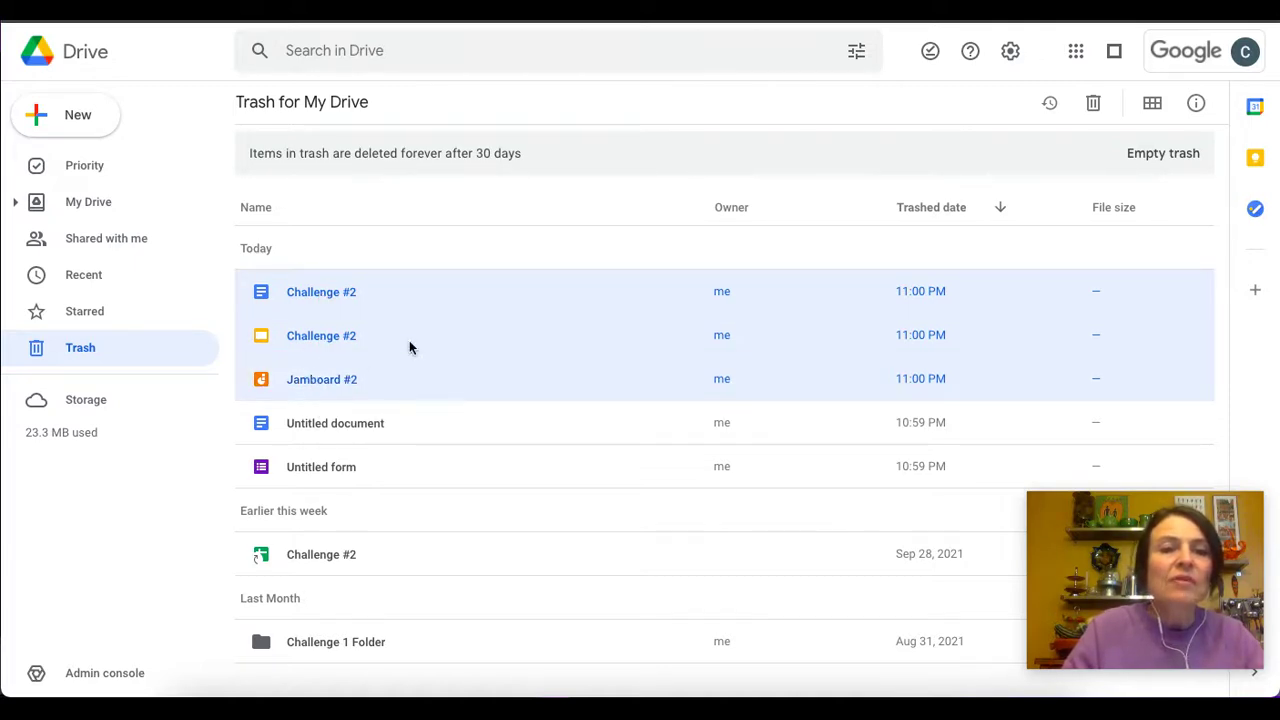
pyautogui.rightClick(453, 325)
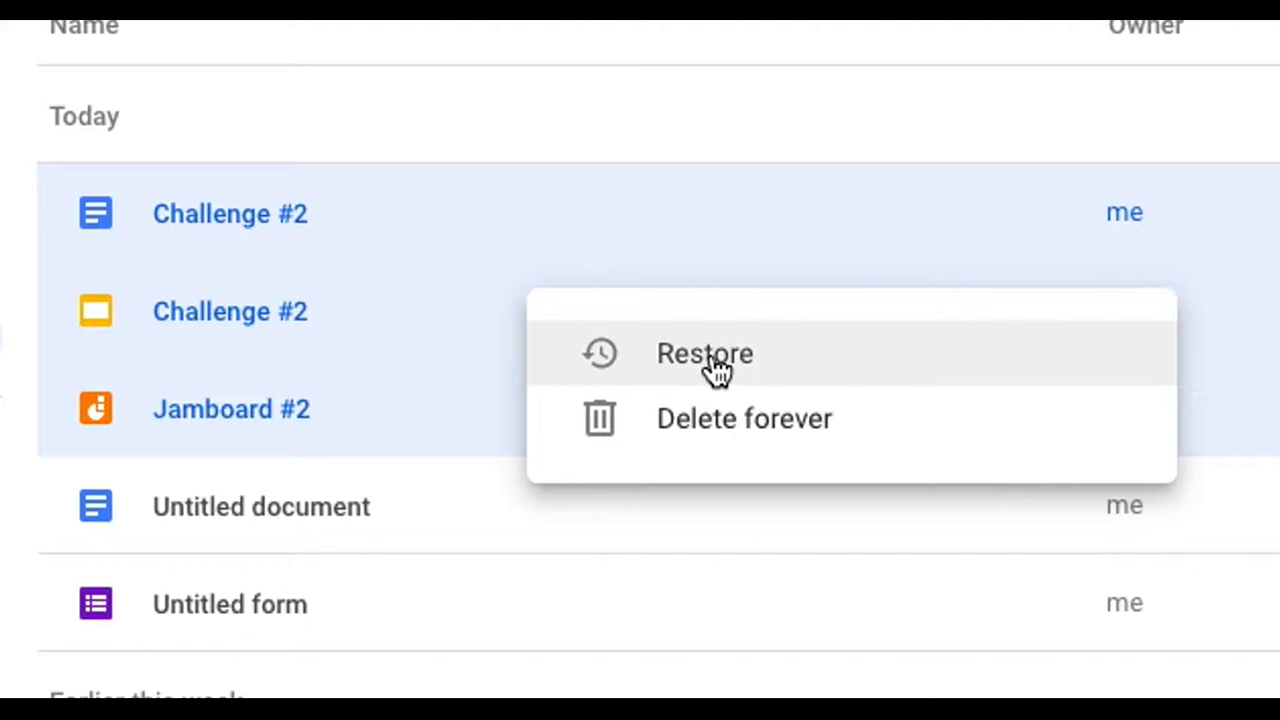
pyautogui.click(718, 370)
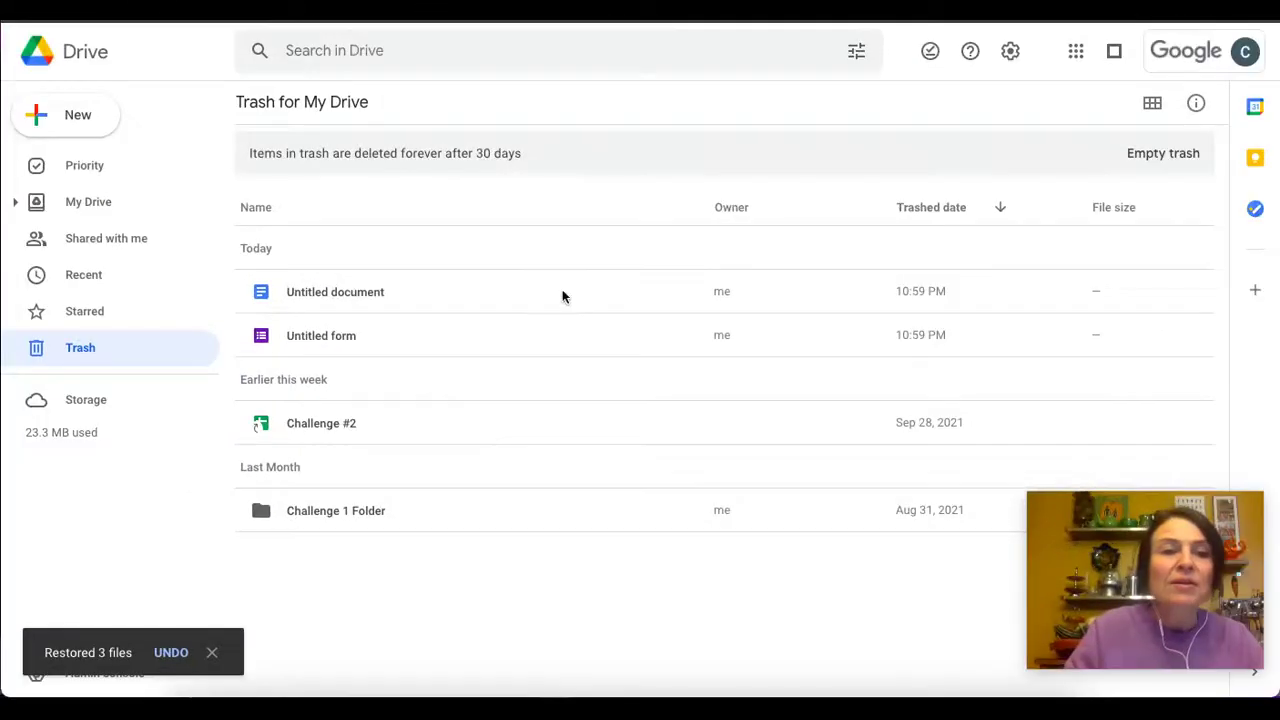
# Return to My Drive and check the file list for the restored Jamboard #2 and Challenge #2 files
pyautogui.click(98, 201)
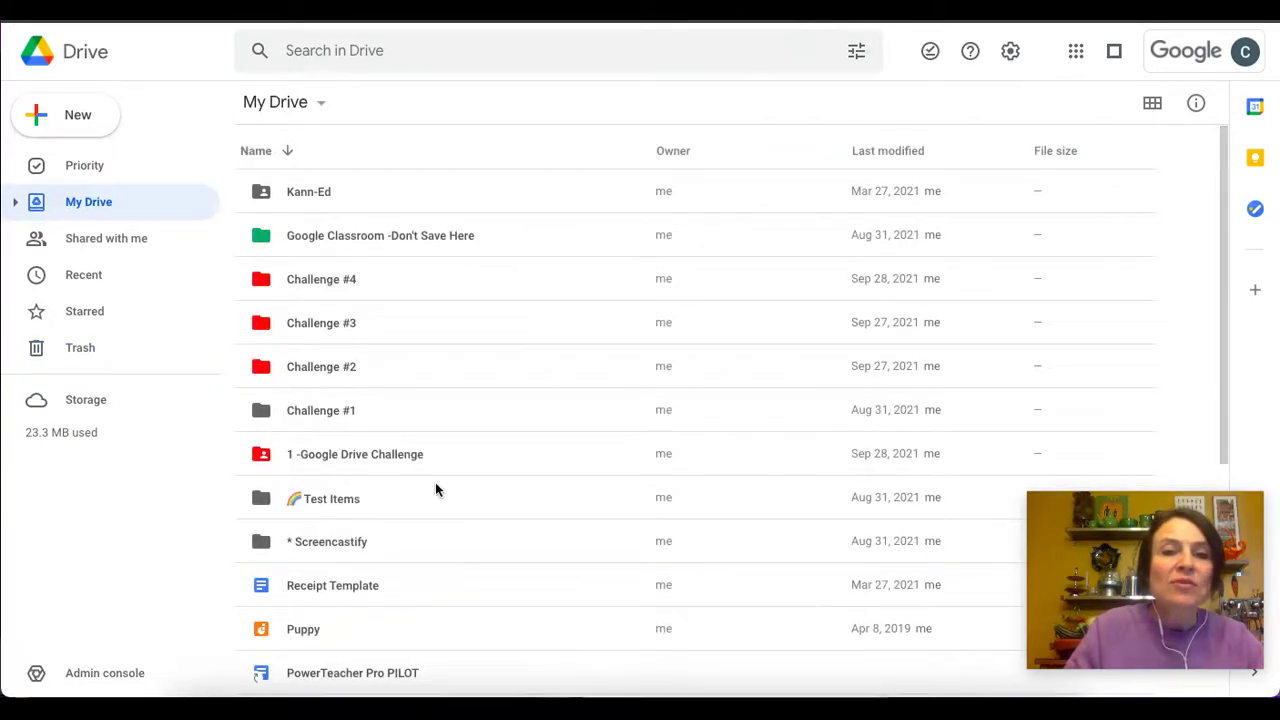
pyautogui.scroll(-3, 435, 489)
pyautogui.scroll(-1, 435, 489)
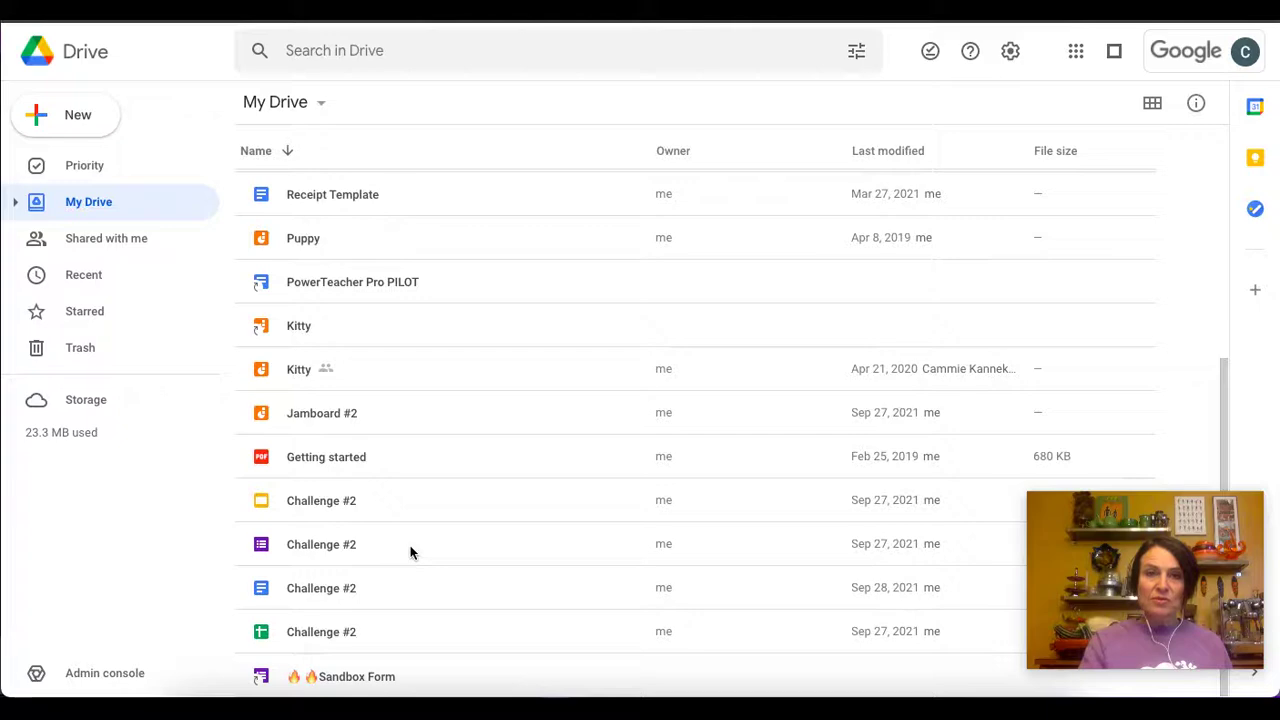
pyautogui.scroll(3, 410, 550)
pyautogui.scroll(1, 410, 552)
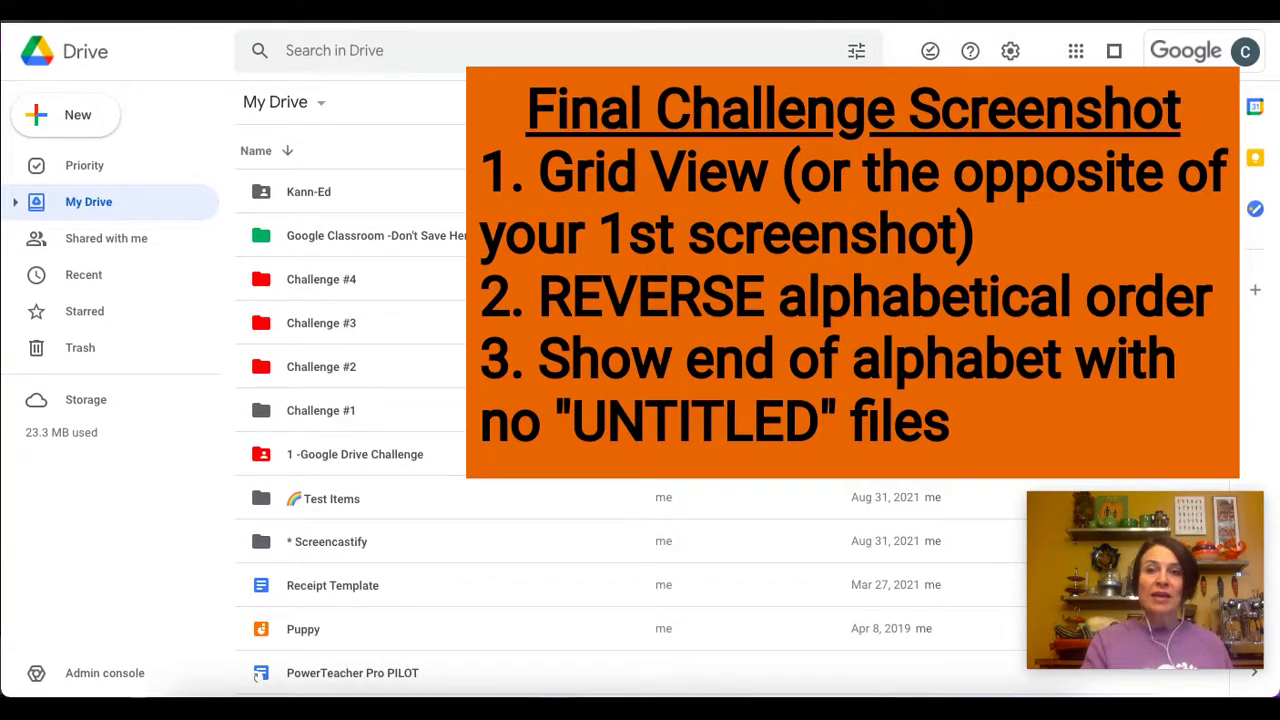
# Switch My Drive to grid view for the final challenge screenshot
pyautogui.click(1168, 102)
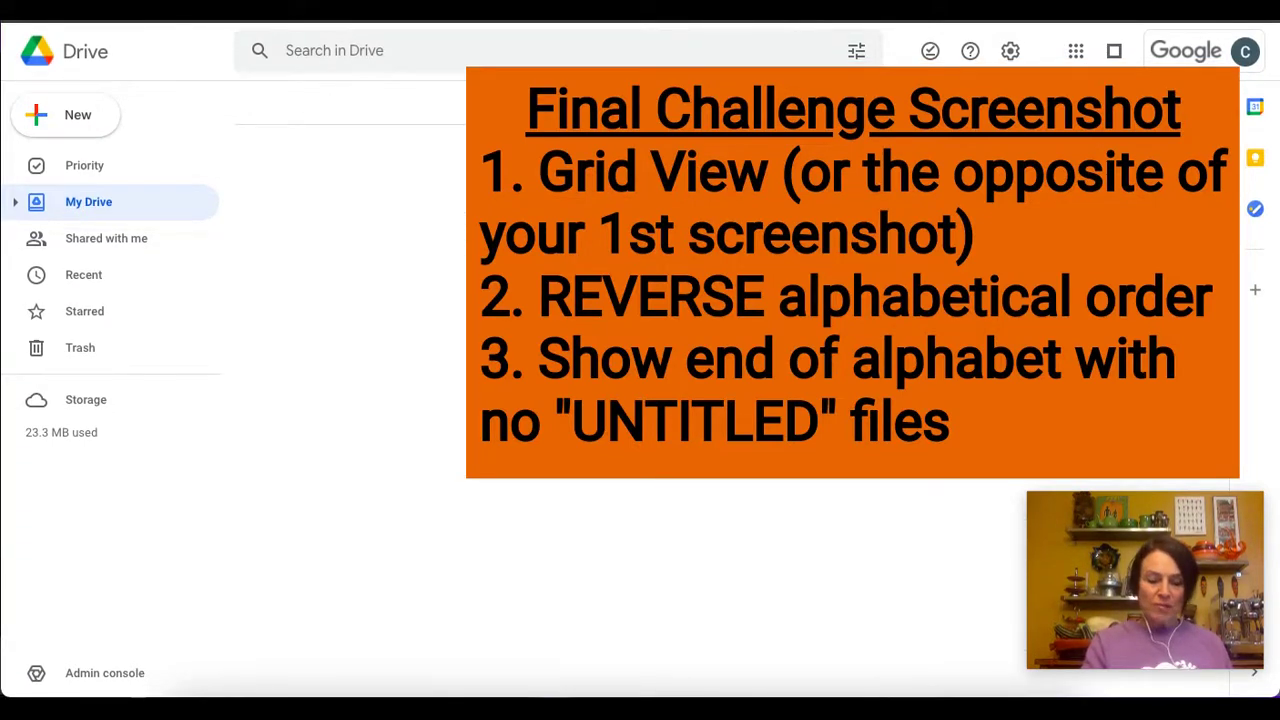